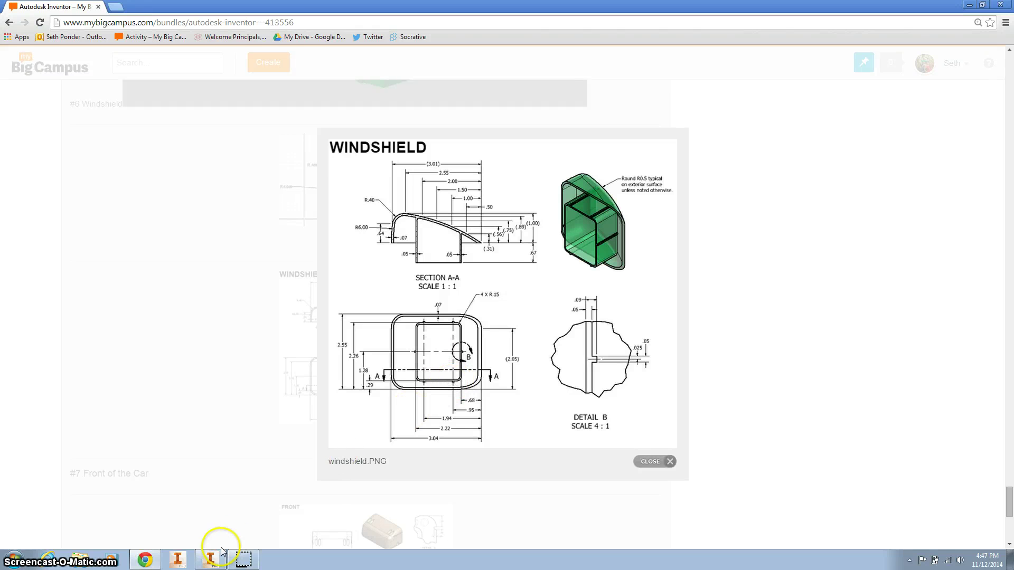
- Switch from the Chrome reference drawing to the Windshield SP.ipt part in Inventor
left_click(211, 560)
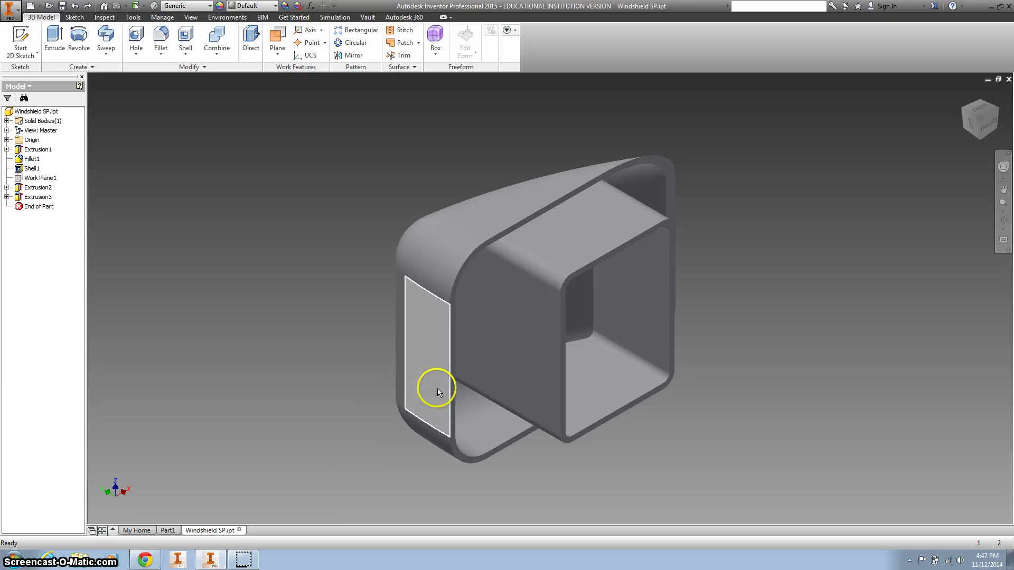
- View the windshield from the bottom and expand Extrusion2 to show Sketch2
left_click(985, 125)
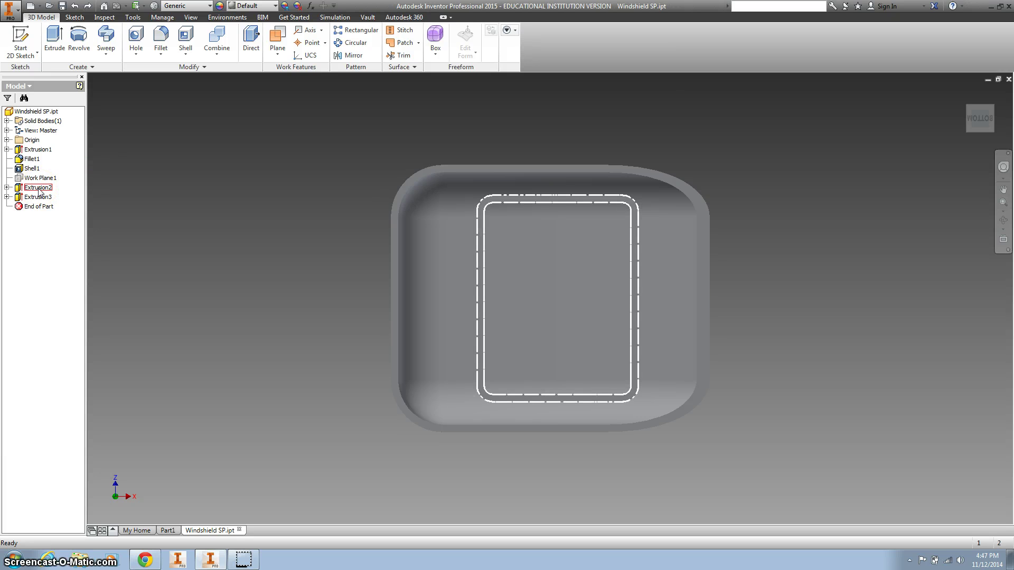
left_click(7, 188)
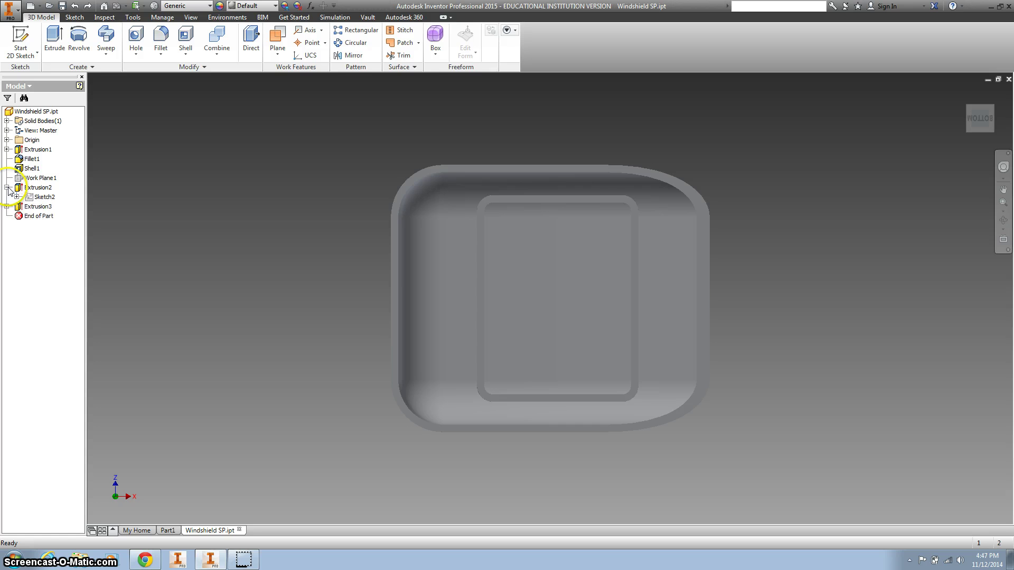
- Edit Sketch2 and change its .070 dimension to .050
right_click(40, 198)
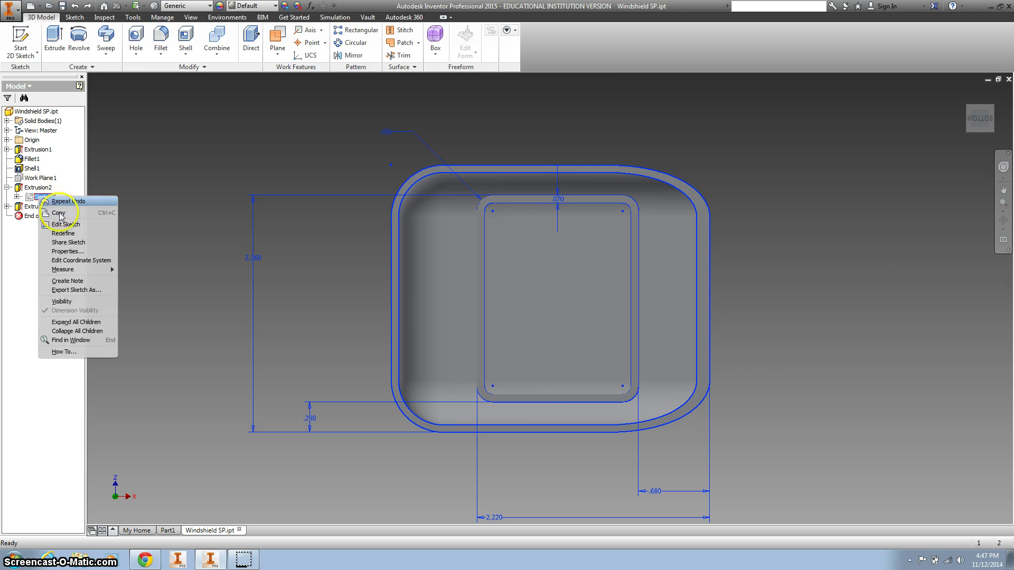
left_click(65, 228)
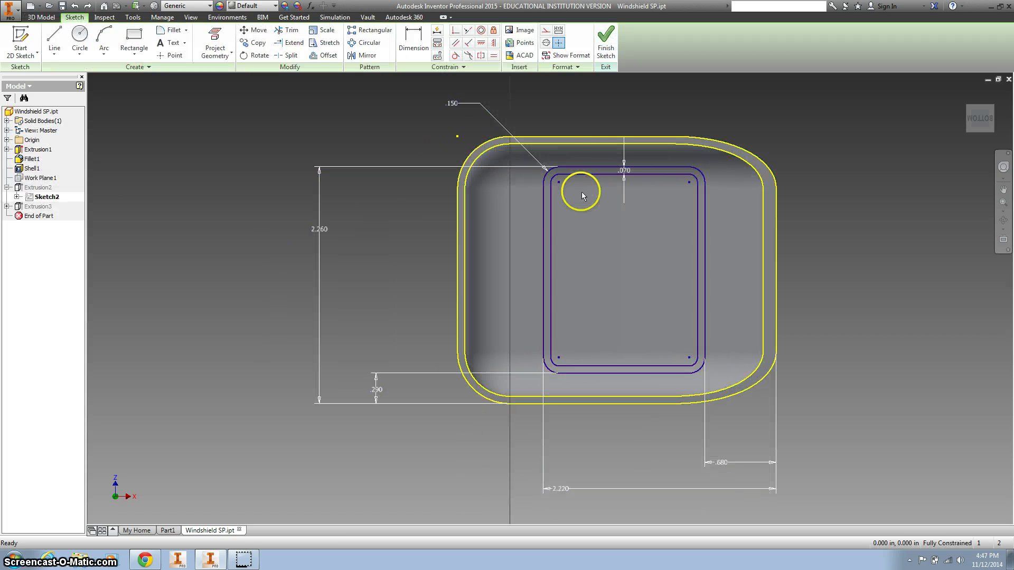
double_click(625, 171)
type(".05")
key("Return")
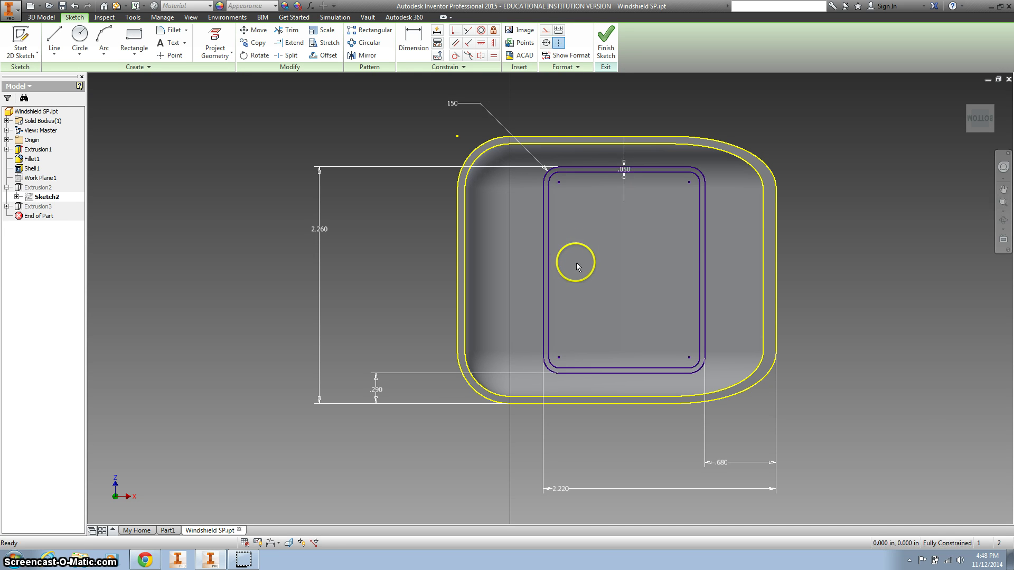
- Finish the sketch, reopen Sketch2 for editing, and hide the model browser
left_click(607, 42)
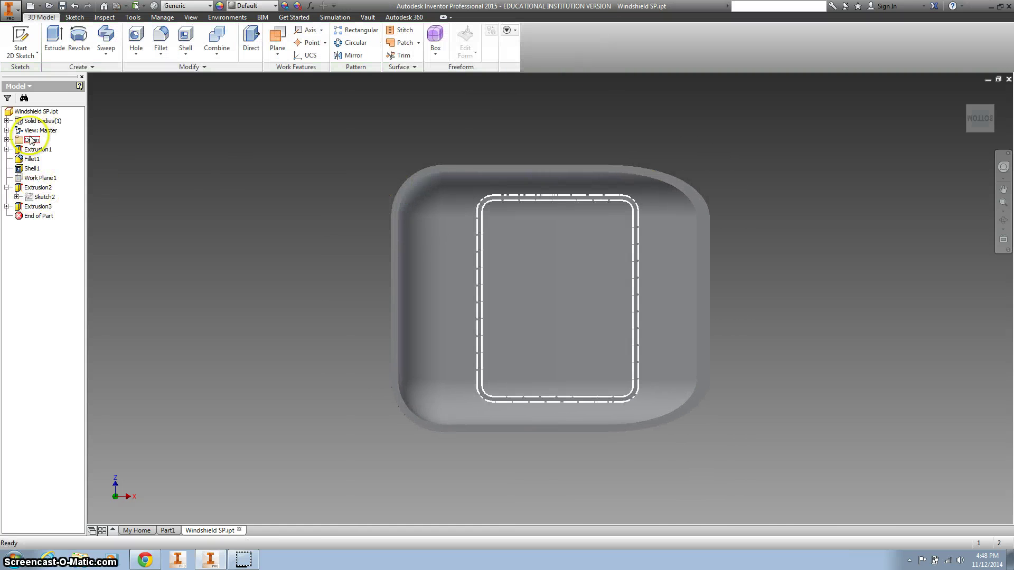
double_click(44, 196)
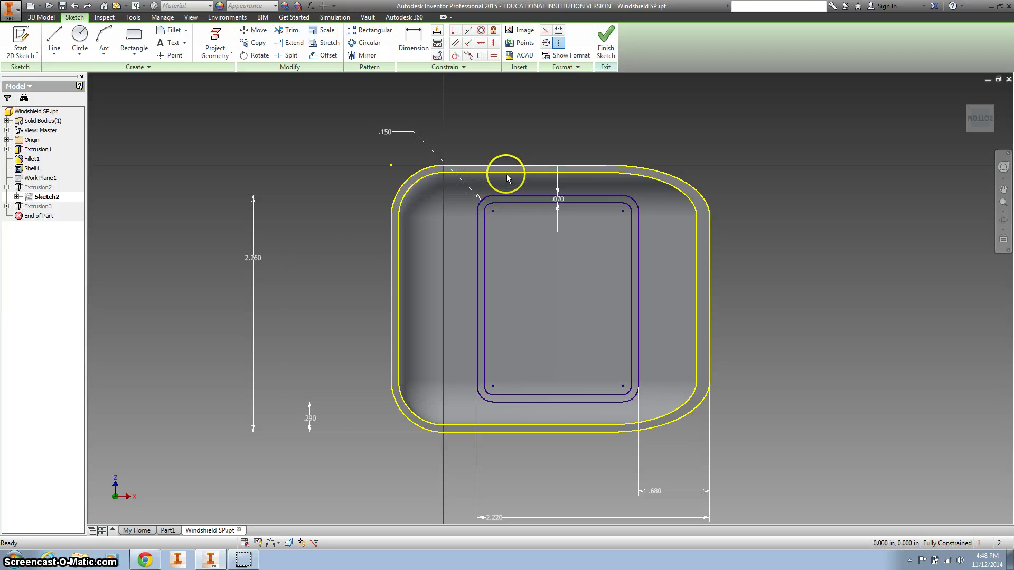
left_click(81, 78)
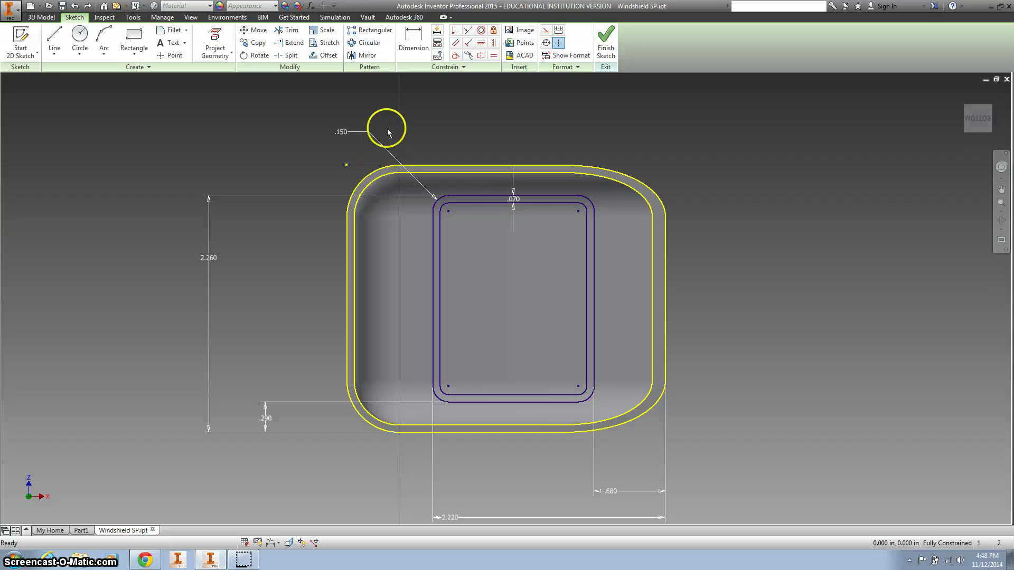
- Turn the Browser panel back on under User Interface and finish the Sketch2 edit
left_click(191, 16)
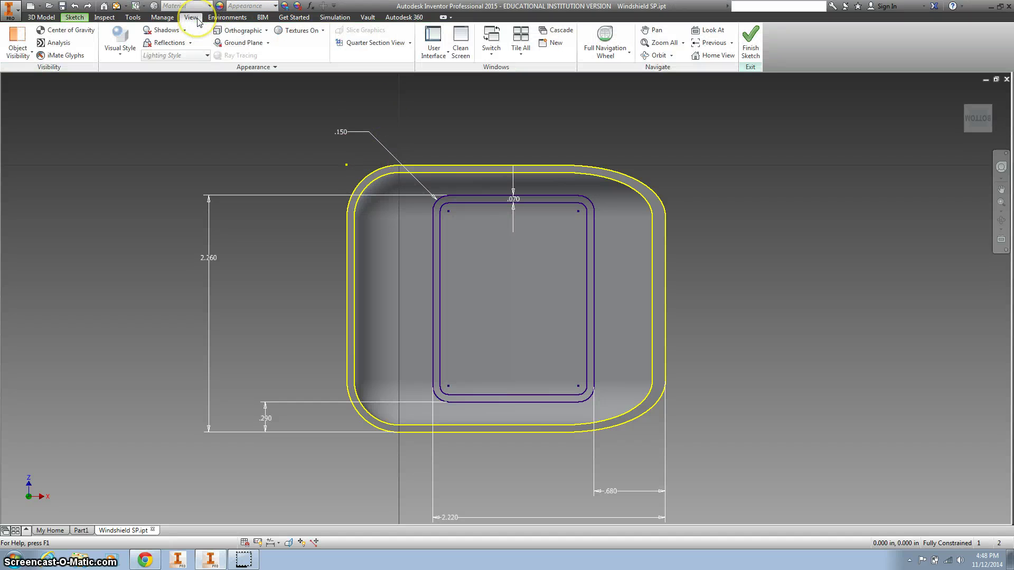
left_click(434, 45)
left_click(440, 93)
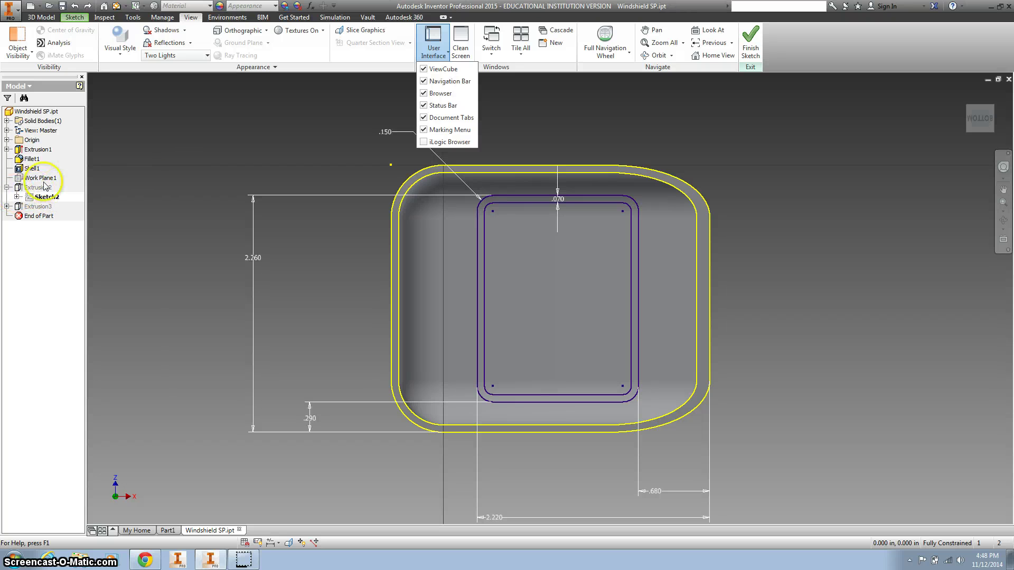
left_click(21, 200)
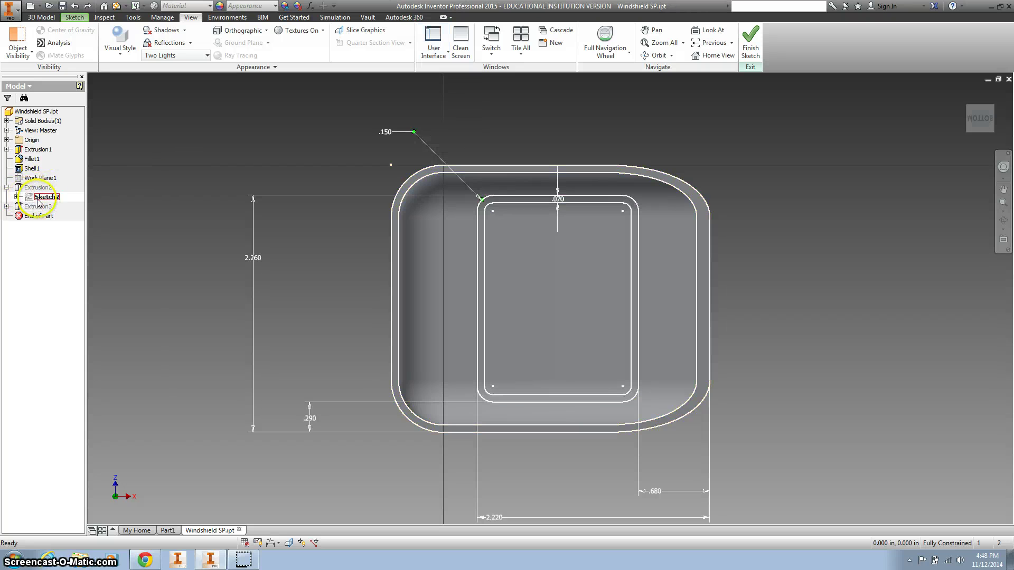
right_click(38, 197)
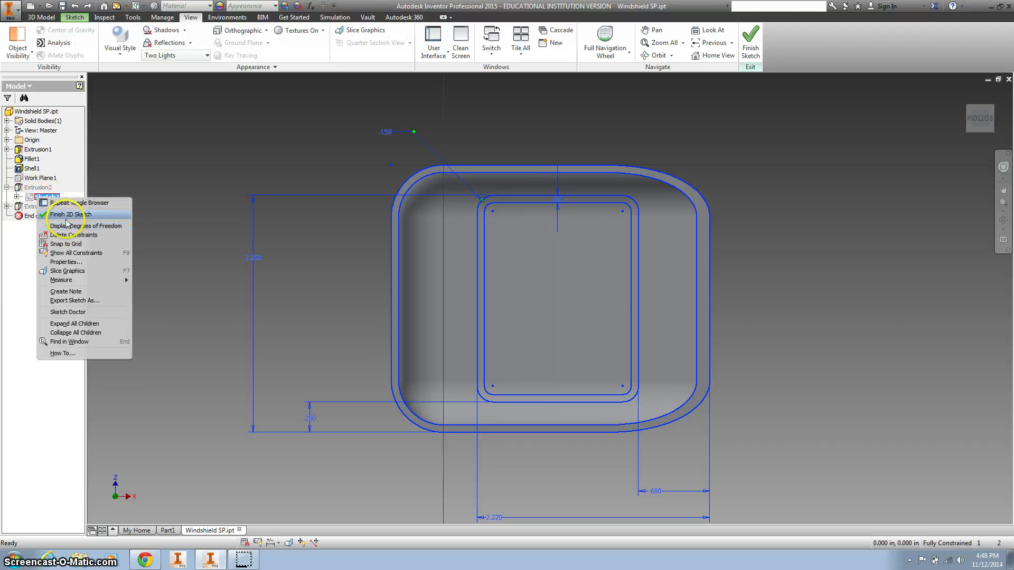
left_click(750, 39)
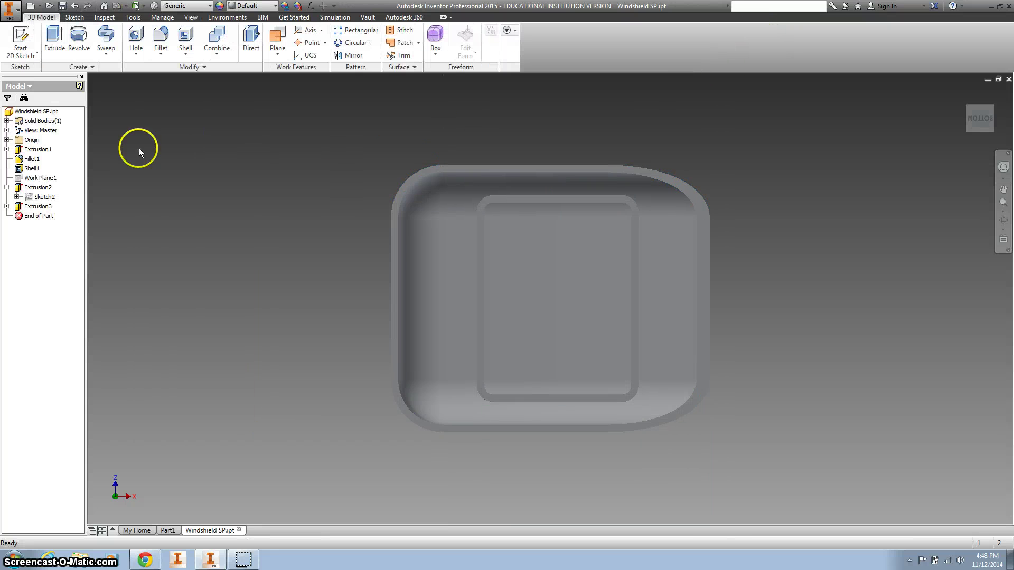
- Expand Extrusion2, edit Sketch2, and change the .070 dimension to .050
left_click(6, 188)
left_click(6, 187)
left_click(7, 188)
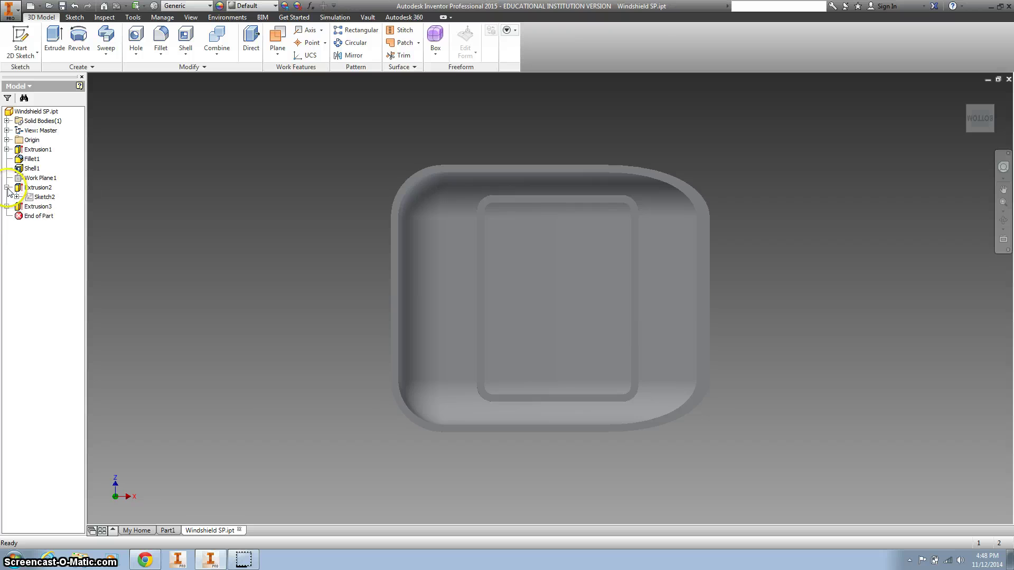
right_click(37, 197)
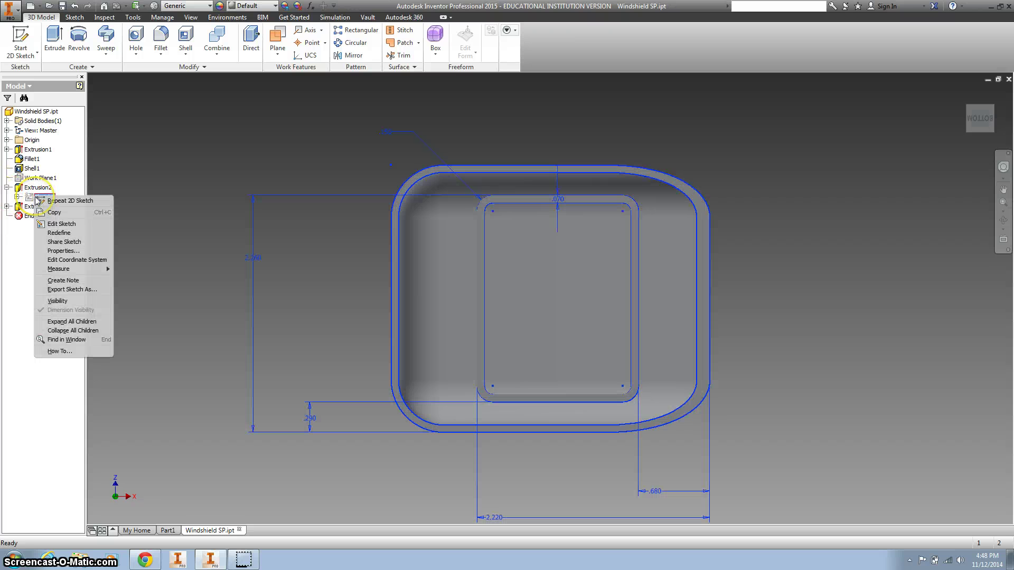
left_click(59, 224)
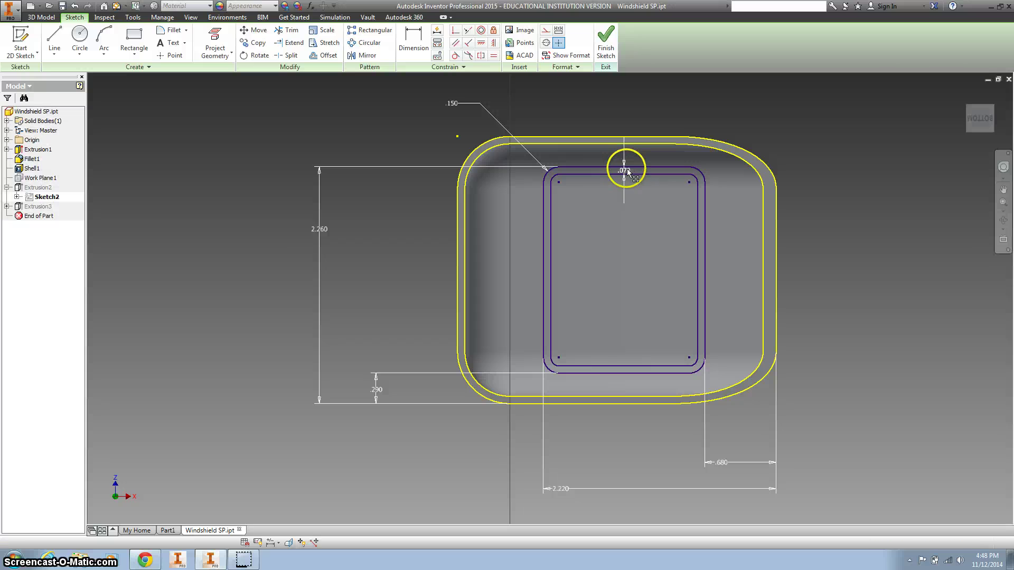
double_click(624, 170)
type(".05")
key("Return")
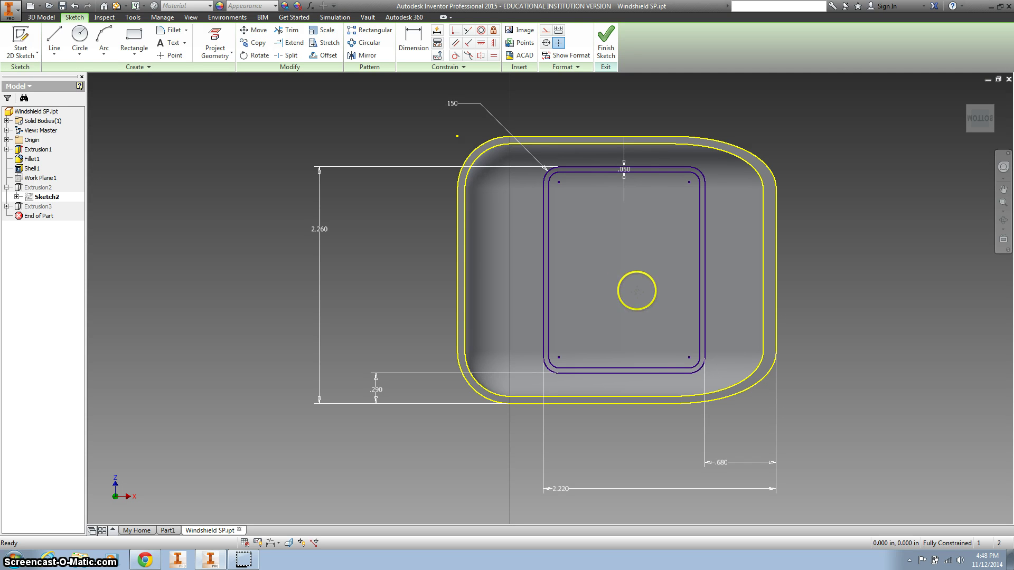
- Pan and zoom the sketch, then finish Sketch2 and return to the 3D part
mouse_move(639, 288)
middle_mouse_down()
mouse_move(557, 243)
mouse_move(563, 268)
middle_mouse_up()
scroll(568, 329, "up", 3)
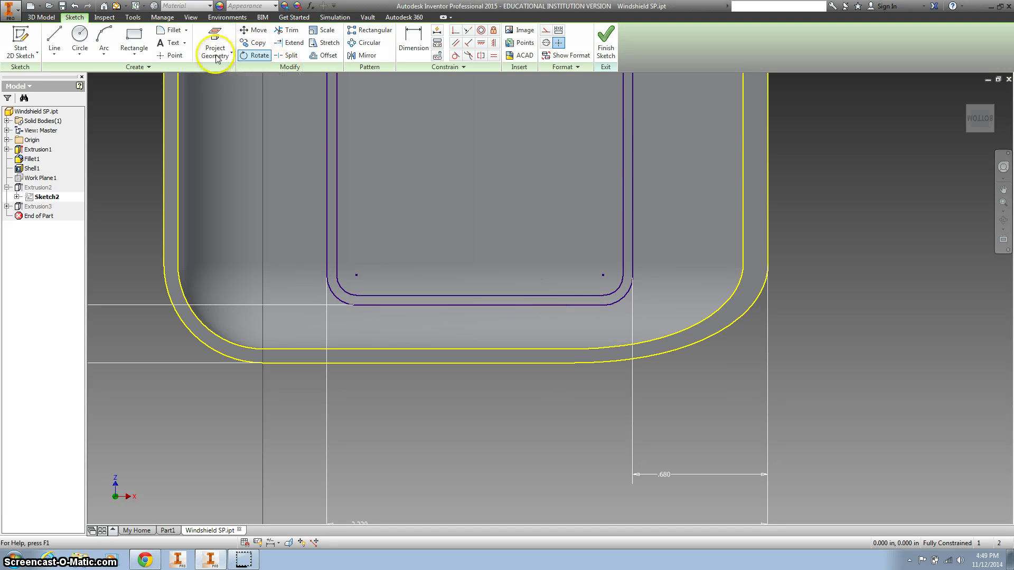
left_click(130, 36)
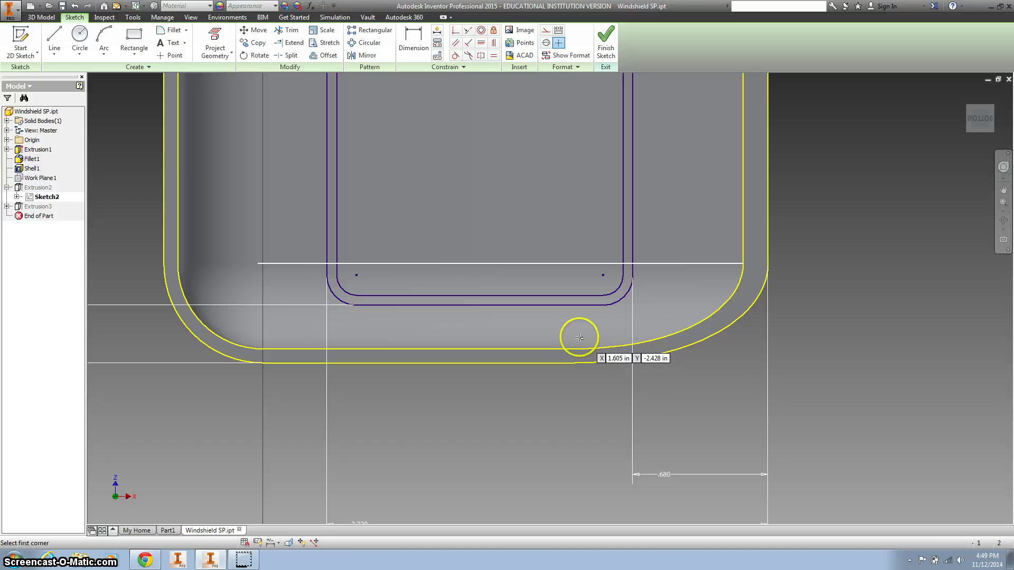
left_click(213, 35)
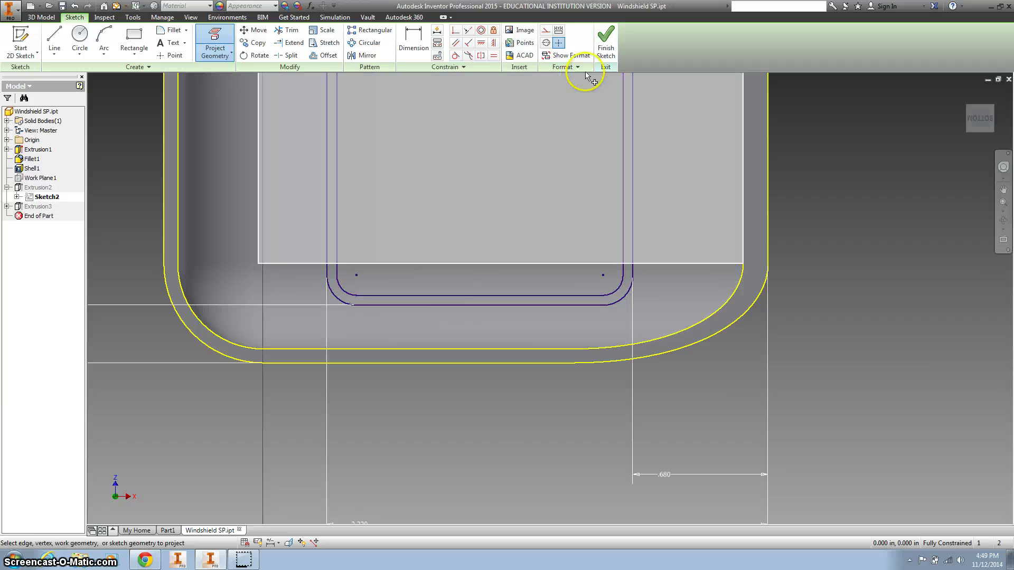
left_click(604, 42)
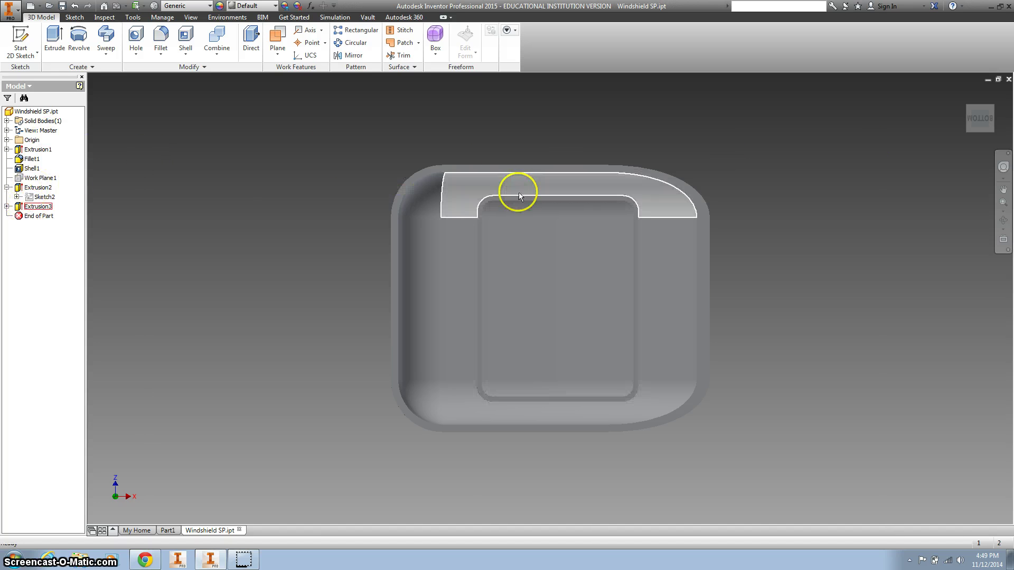
- Start a new 2D sketch on the box's inner face
left_click(38, 216)
left_click(17, 39)
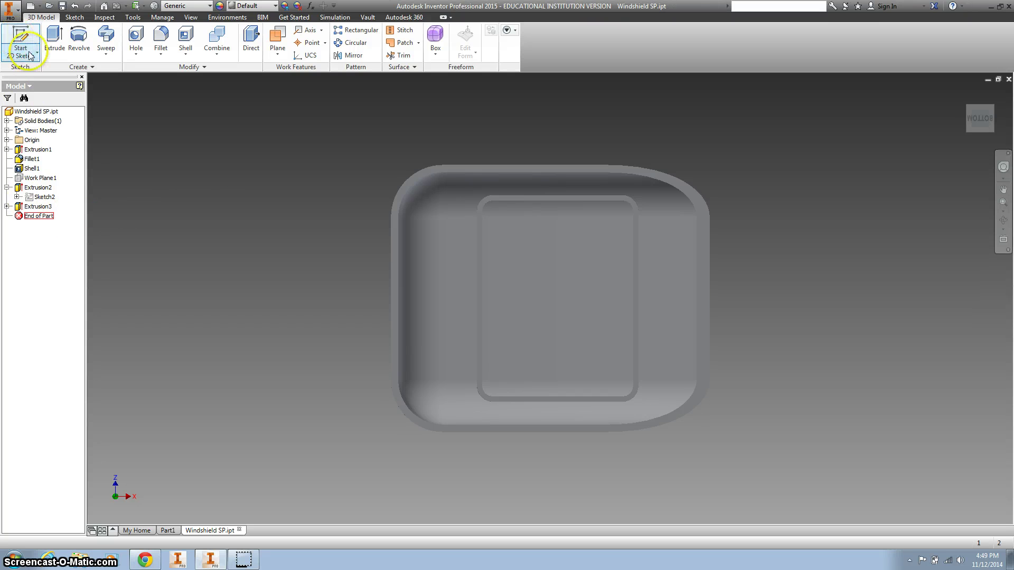
left_click(580, 401)
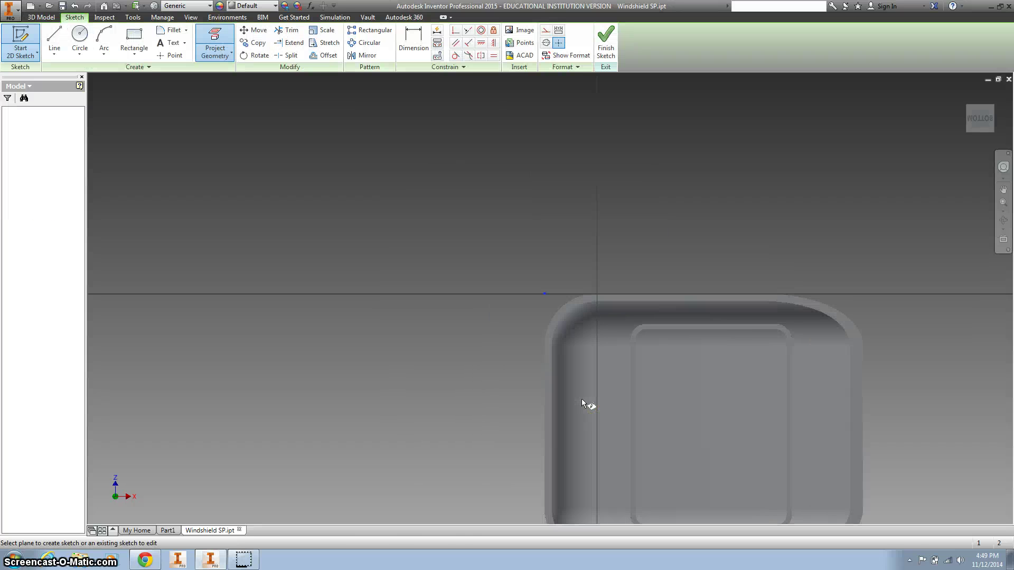
- Project the inner rim edge loop into Sketch4 and centre the part in view
left_click(215, 43)
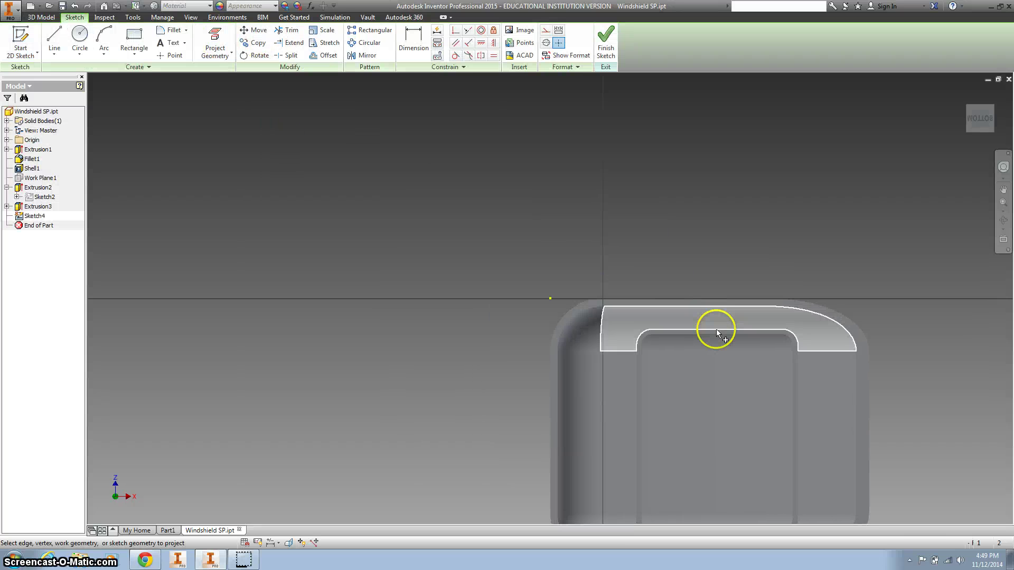
key("F2")
left_click_drag(653, 329, 563, 213)
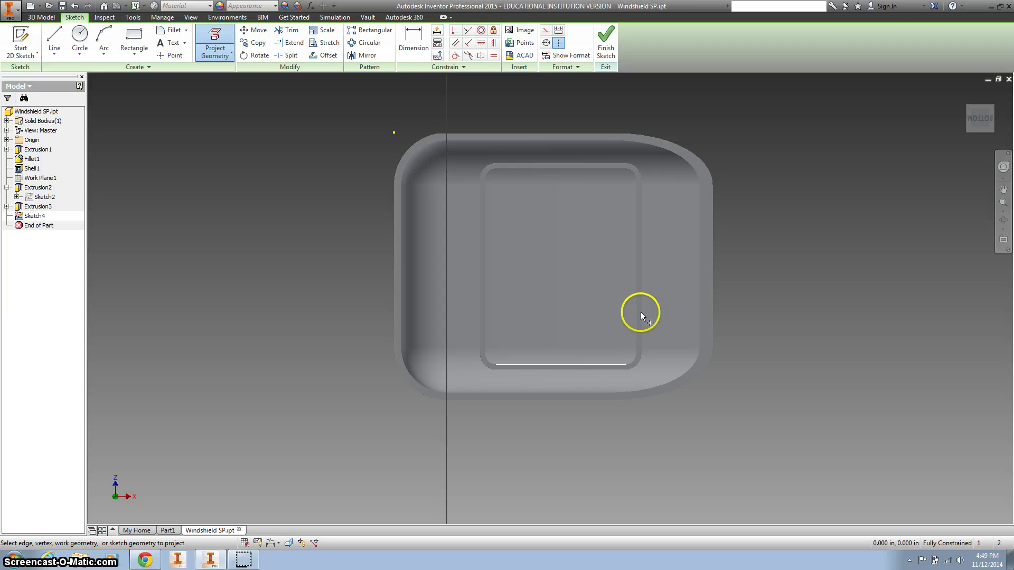
left_click(215, 36)
scroll(596, 169, "up", 4)
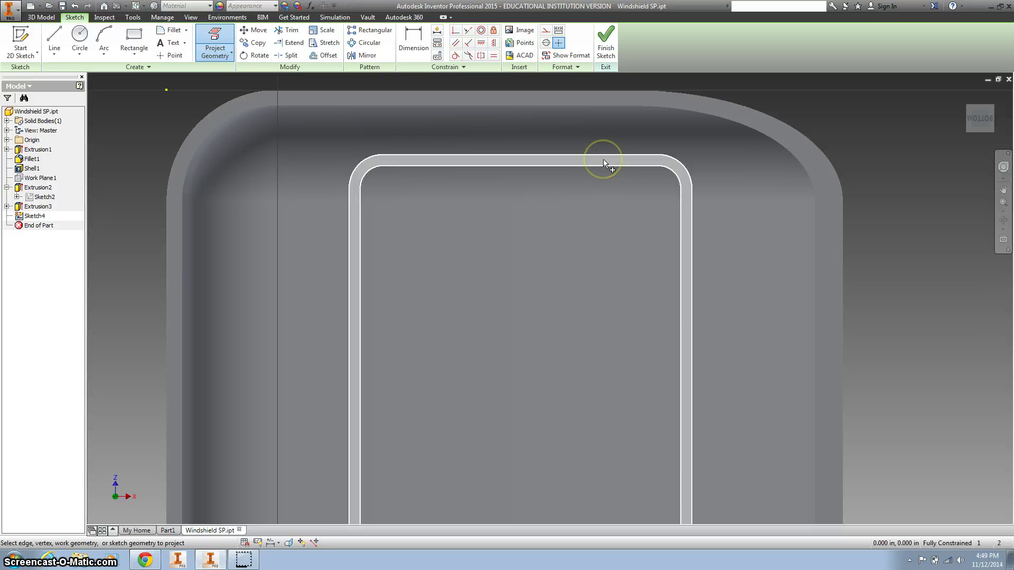
left_click(596, 170)
scroll(576, 260, "down", 5)
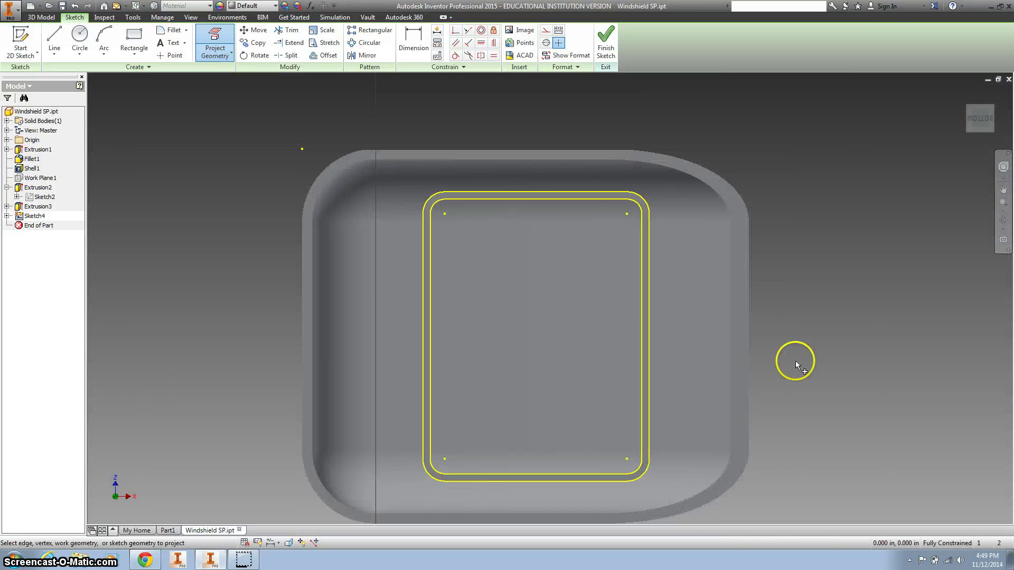
middle_click_drag(795, 360, 806, 296)
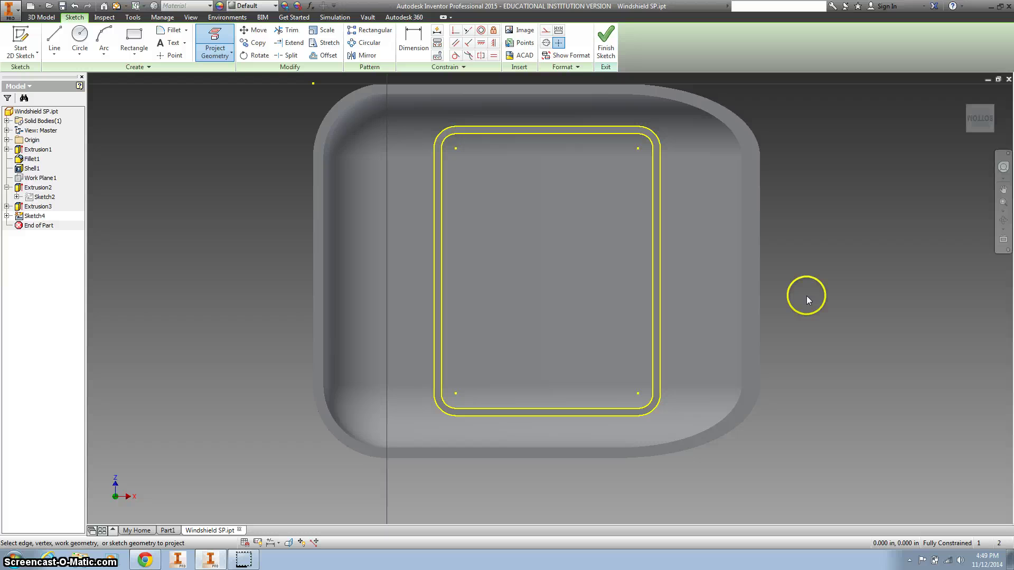
- Draw a .025 by .04 rectangle starting on the lower projected edge
left_click(133, 36)
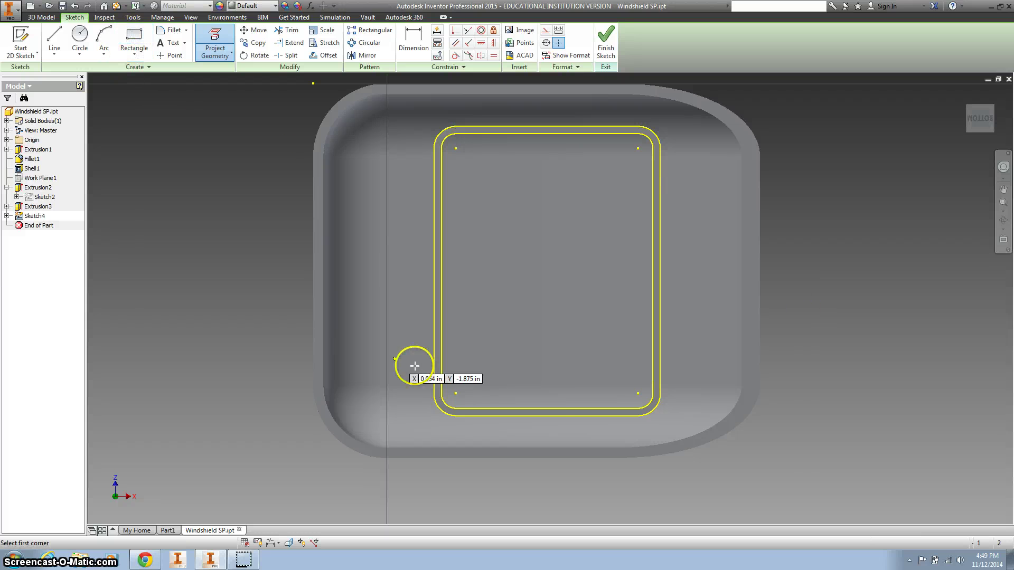
left_click(578, 417)
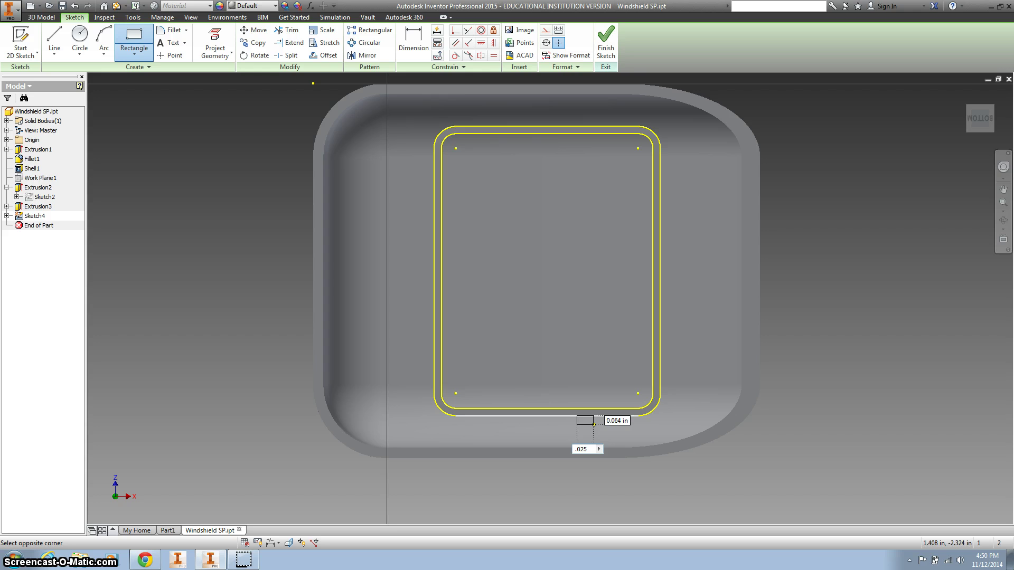
key("Tab")
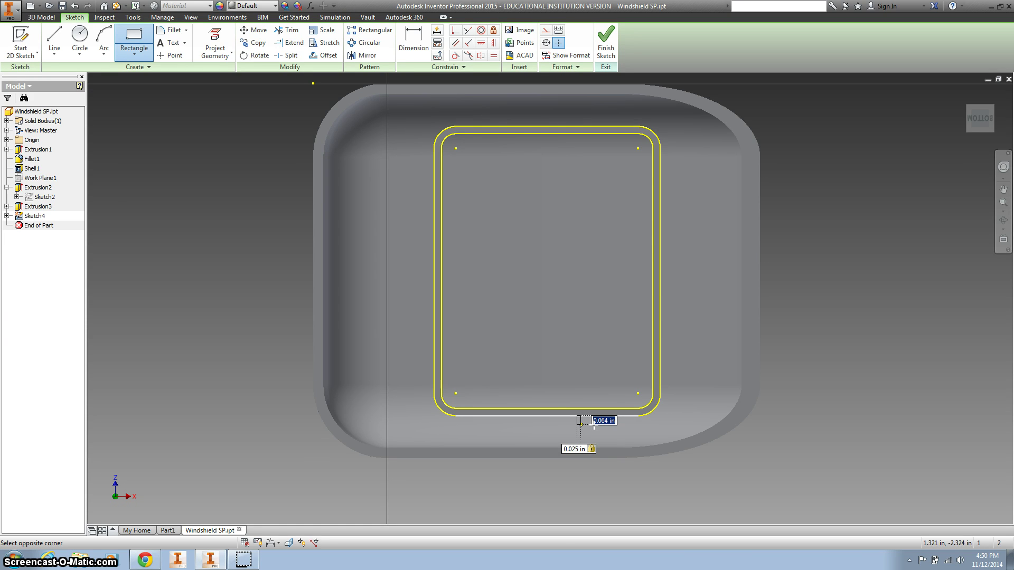
type(".0")
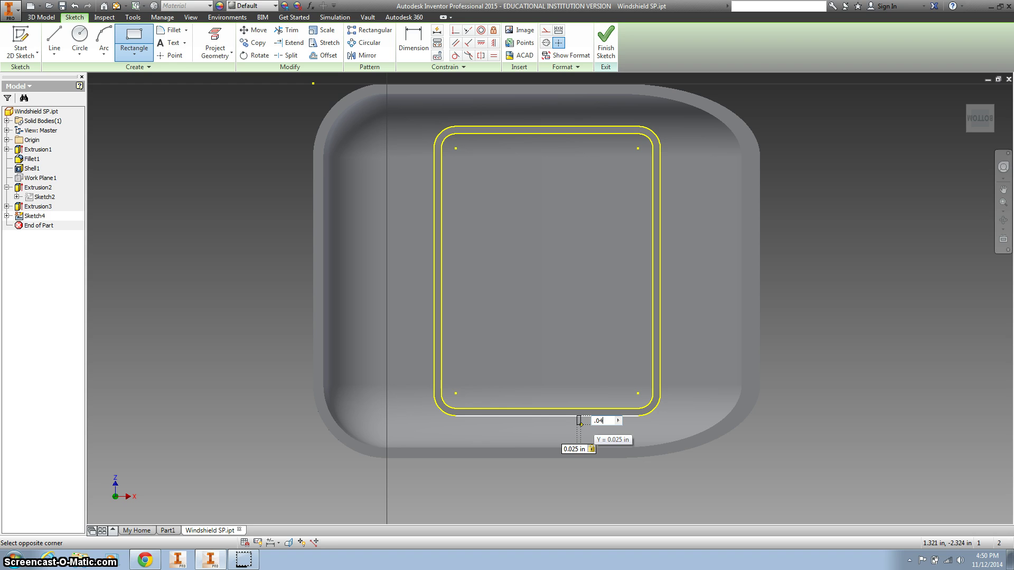
type("4")
key("Return")
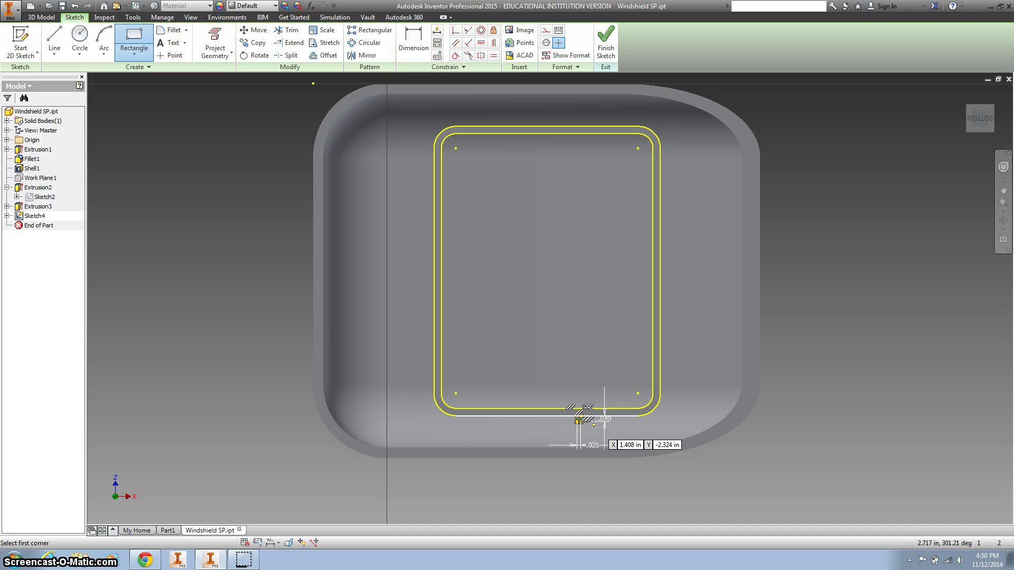
key("Escape")
- Change the rectangle's .025 width dimension to .050
left_click(591, 430)
scroll(586, 434, "up", 4)
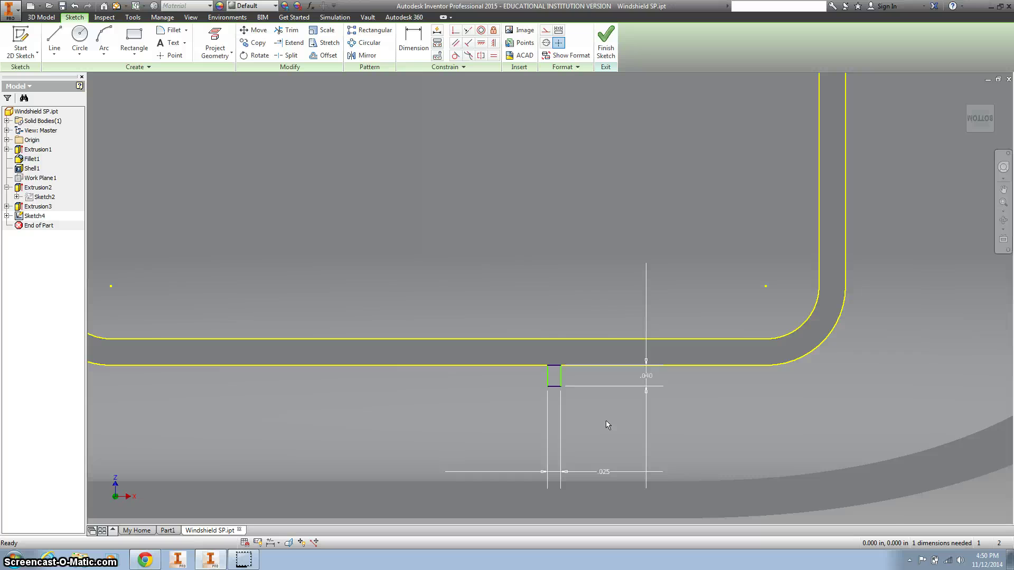
left_click(602, 470)
double_click(607, 476)
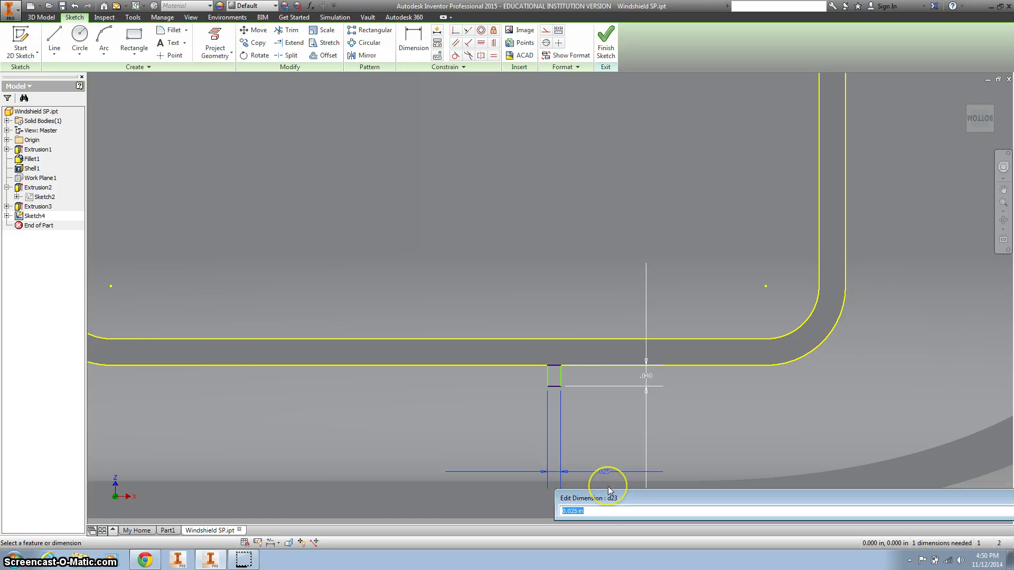
type(".05")
key("Return")
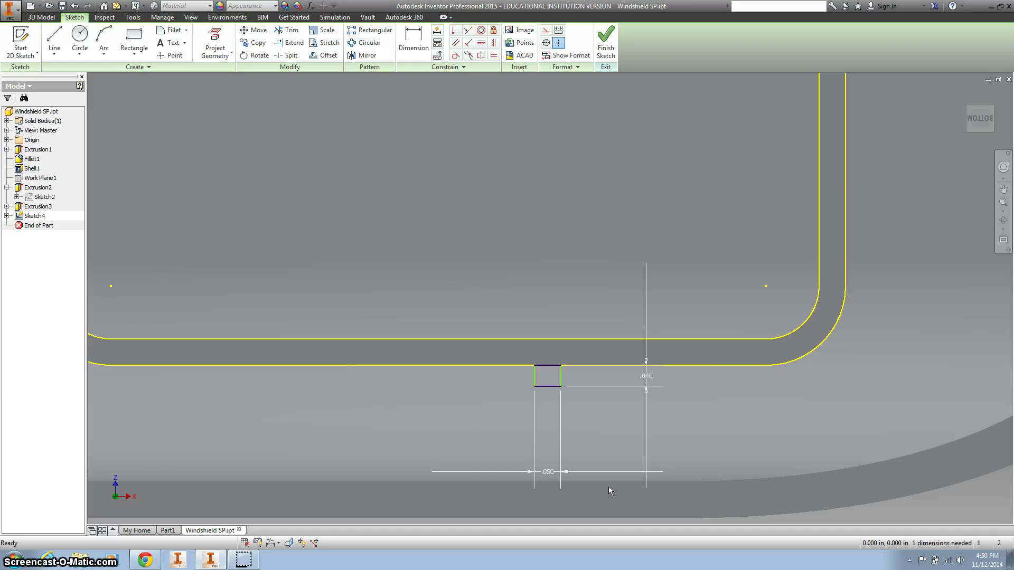
- Project the outer rim face's edges into Sketch4
left_click(762, 370)
middle_click_drag(868, 373, 727, 342)
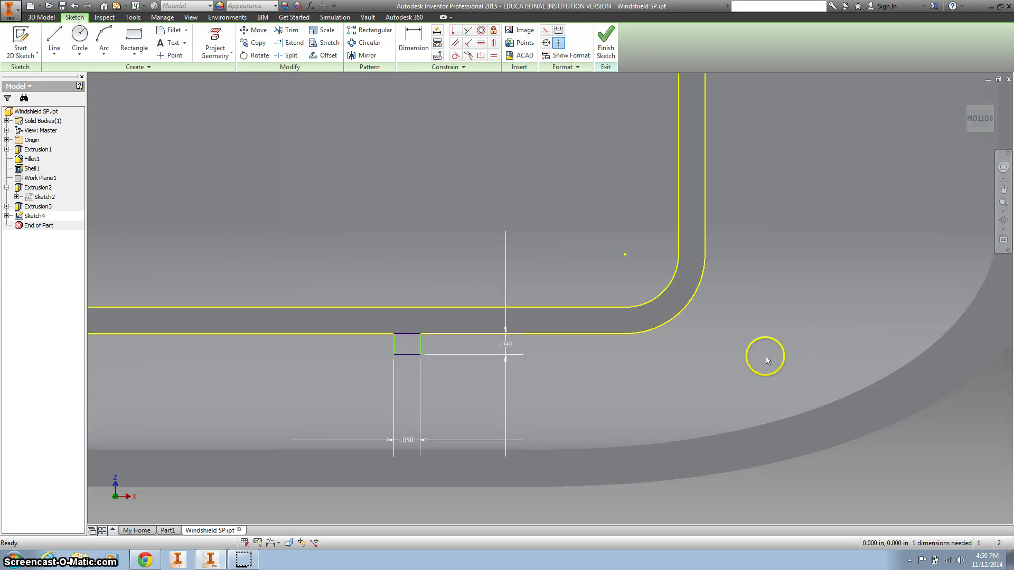
scroll(800, 363, "up", 2)
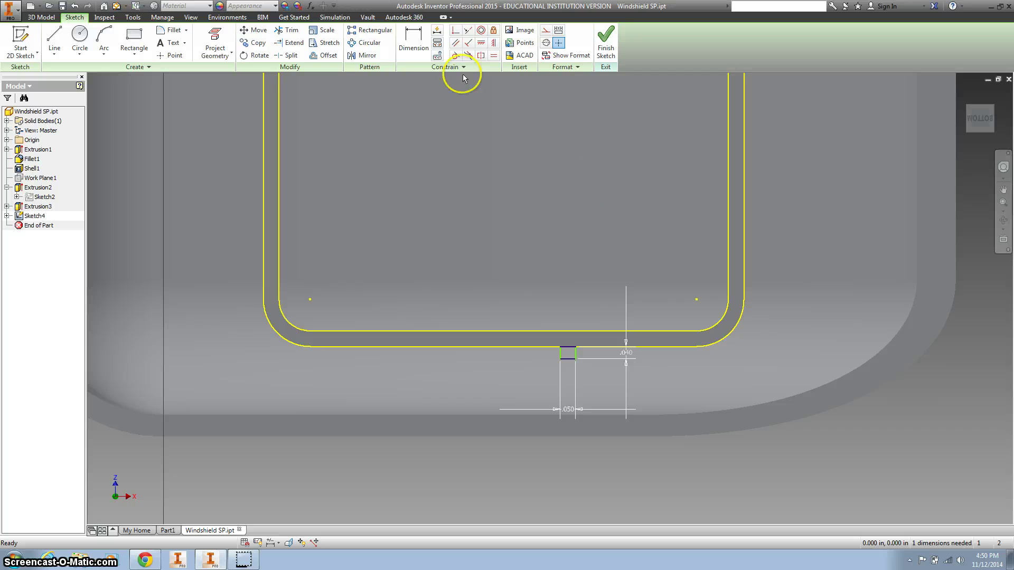
left_click(214, 36)
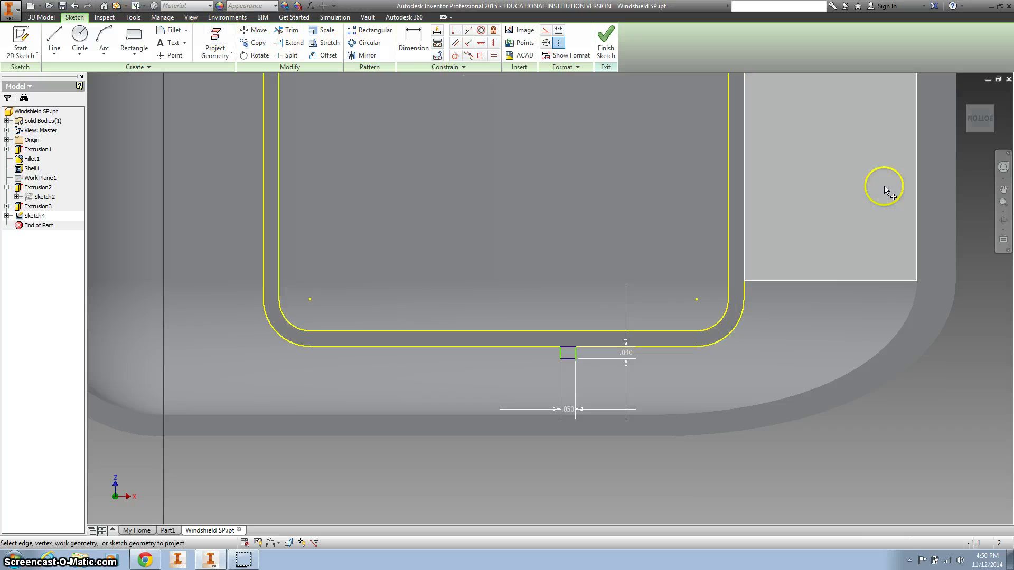
left_click(938, 227)
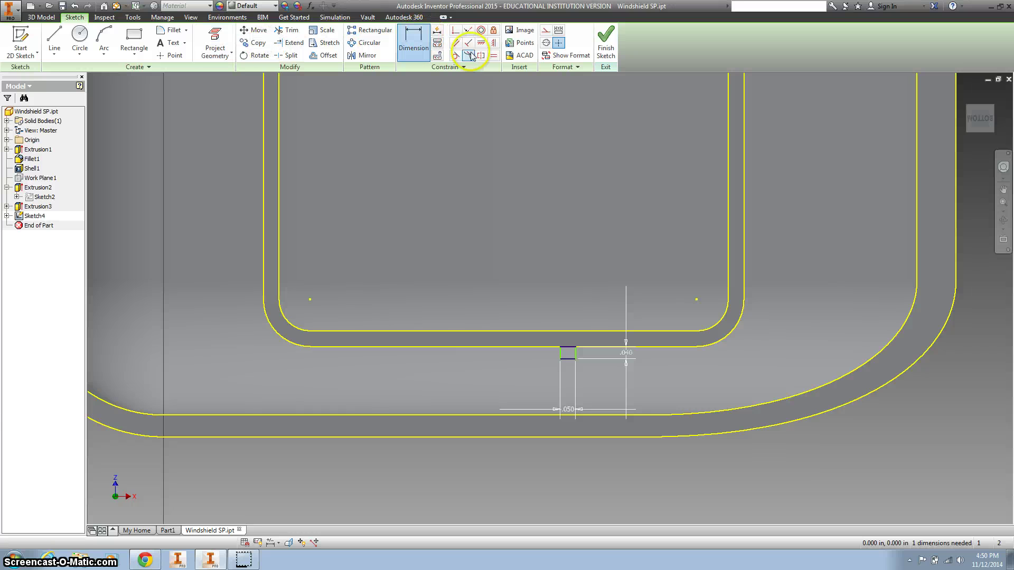
- Dimension the rectangle .925 (.95-.025) from the rim's right side, fully constraining it
left_click(576, 355)
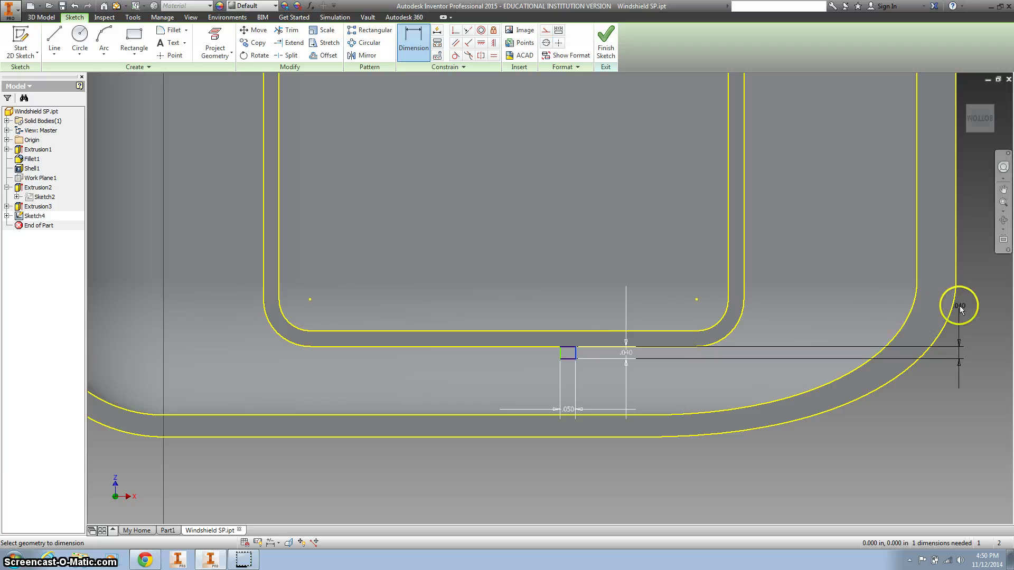
left_click(955, 272)
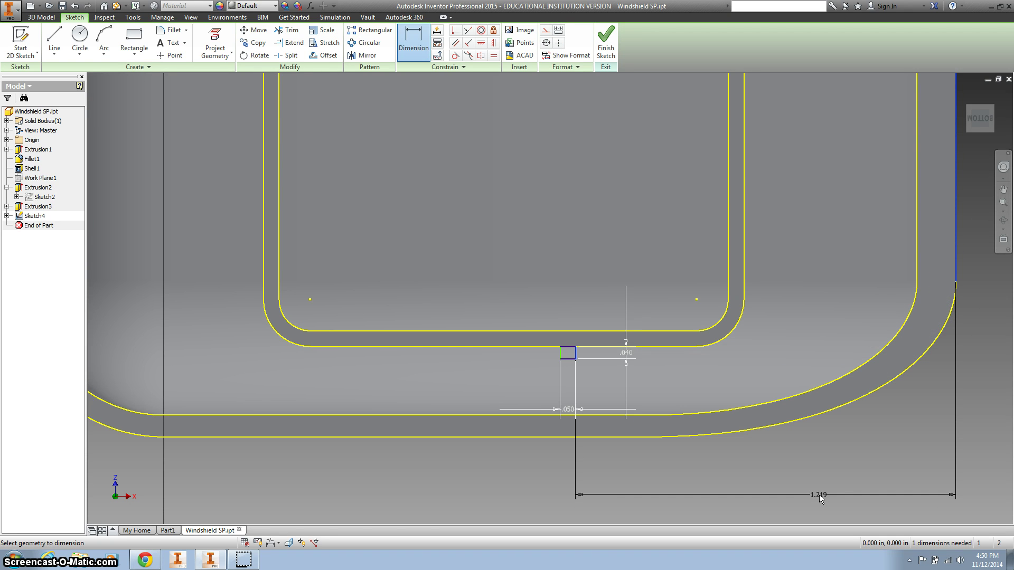
left_click(819, 495)
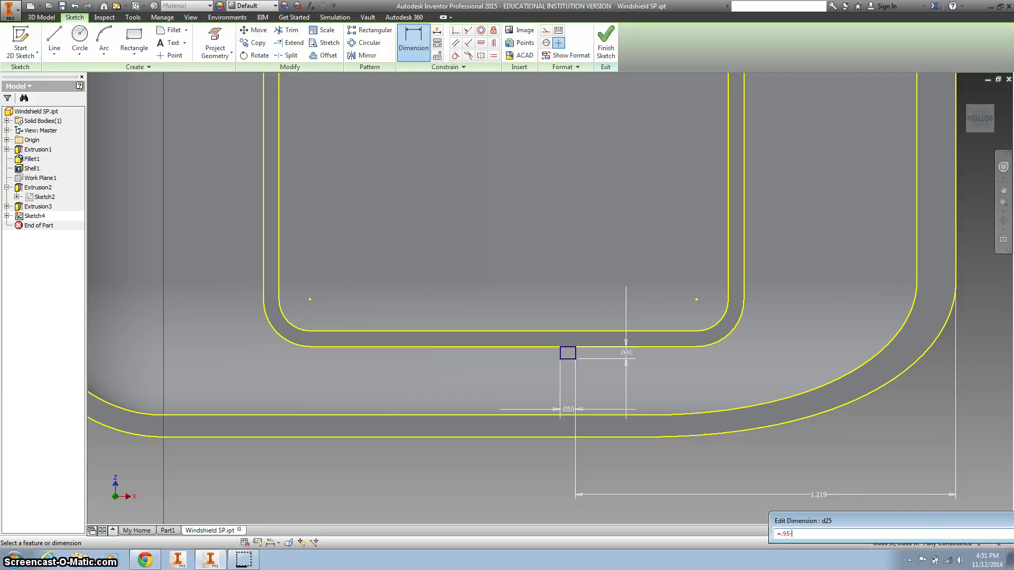
left_click_drag(911, 520, 526, 151)
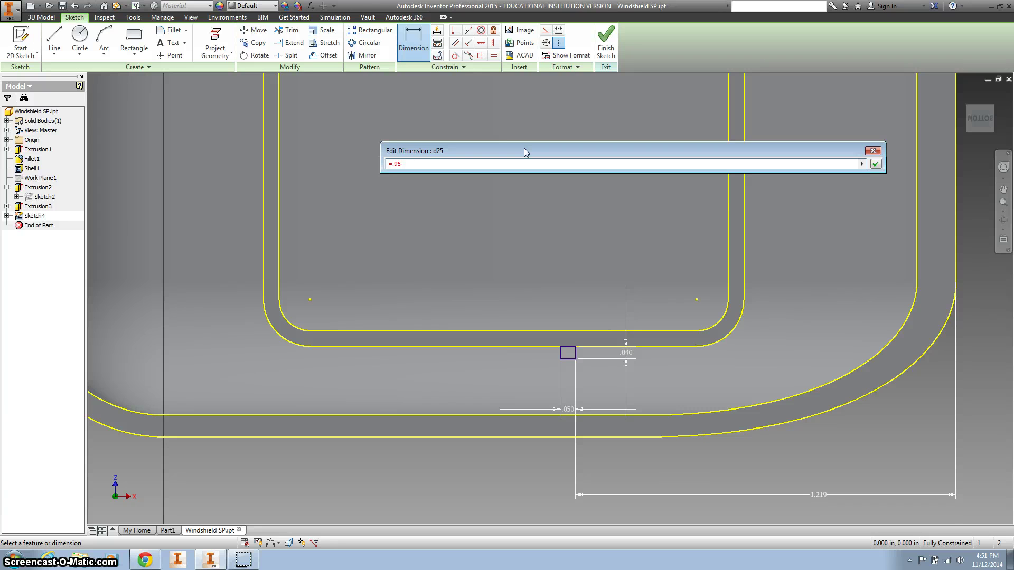
type(".025")
key("Return")
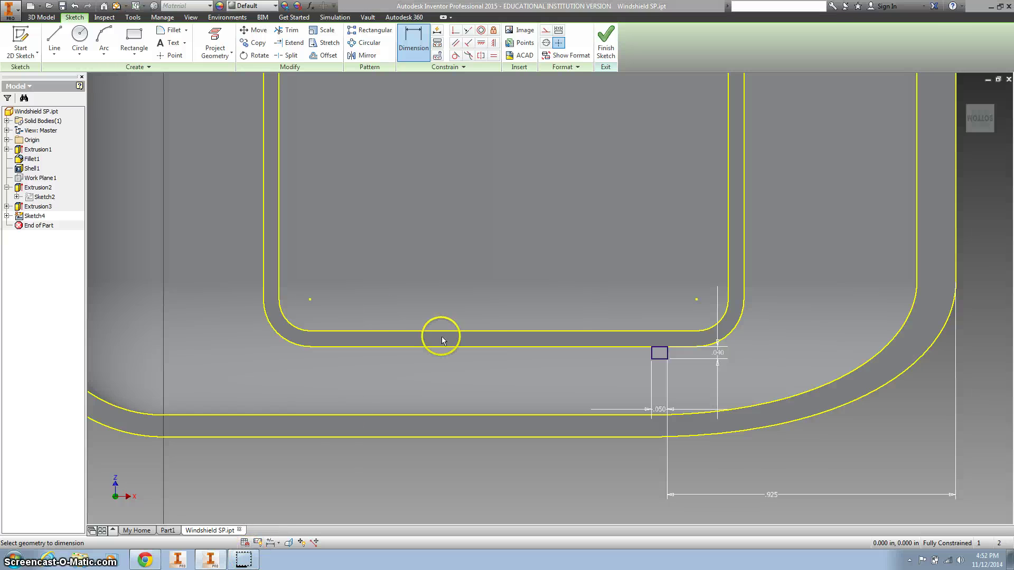
- Finish Sketch4, view the part isometrically, and start an Extrude with the large profile deselected
left_click(606, 44)
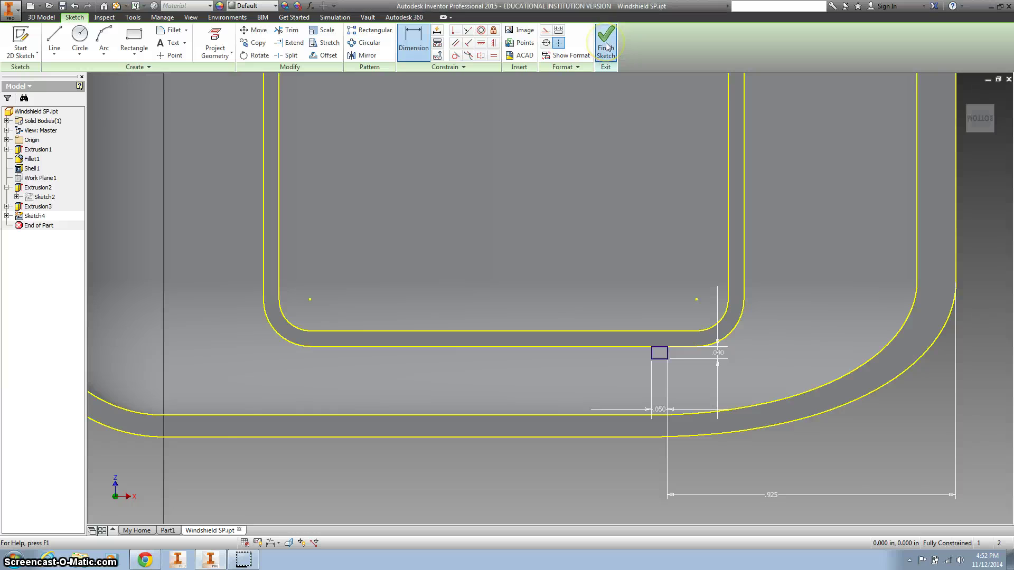
scroll(629, 327, "down", 3)
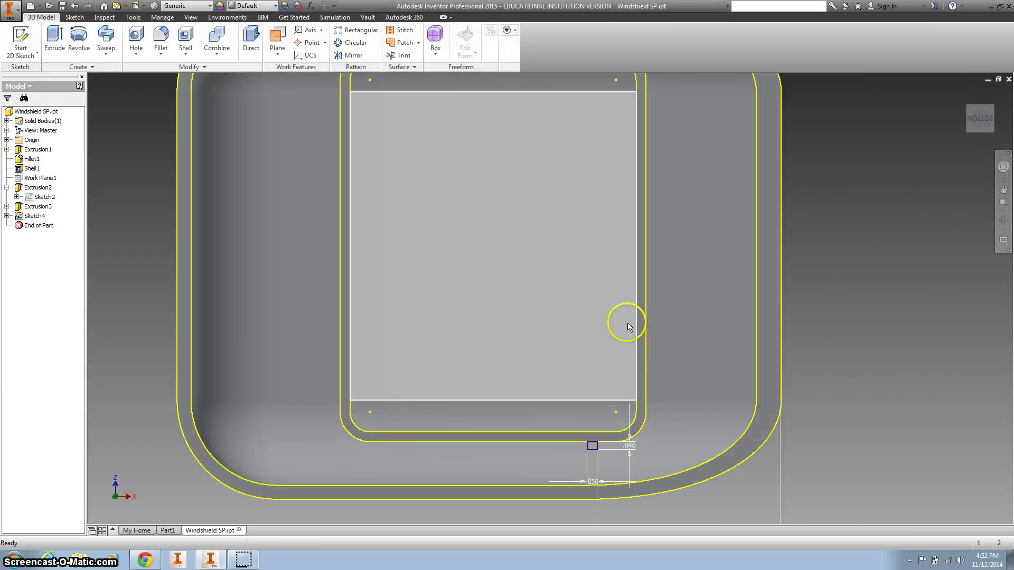
left_click(995, 133)
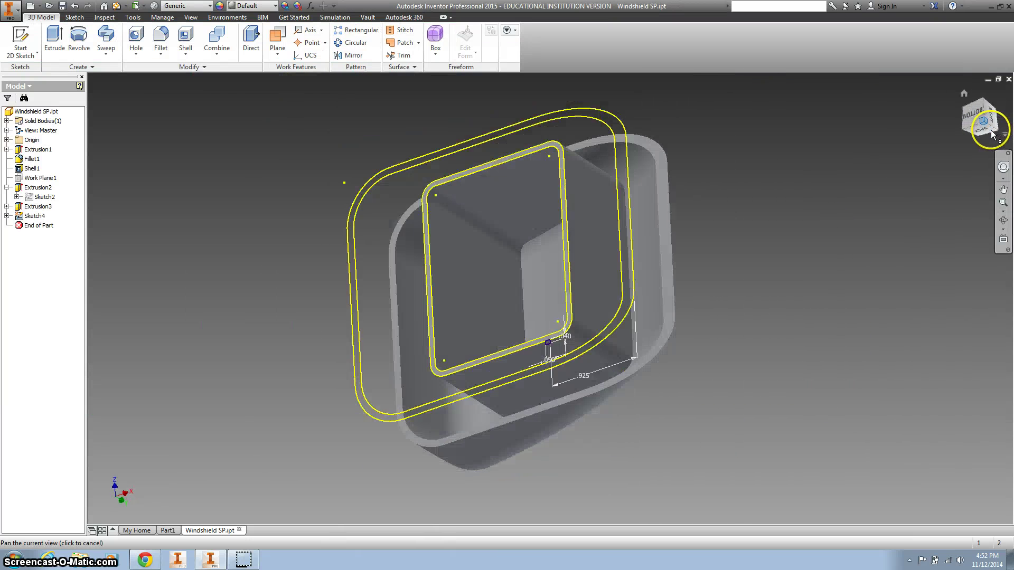
scroll(531, 274, "down", 5)
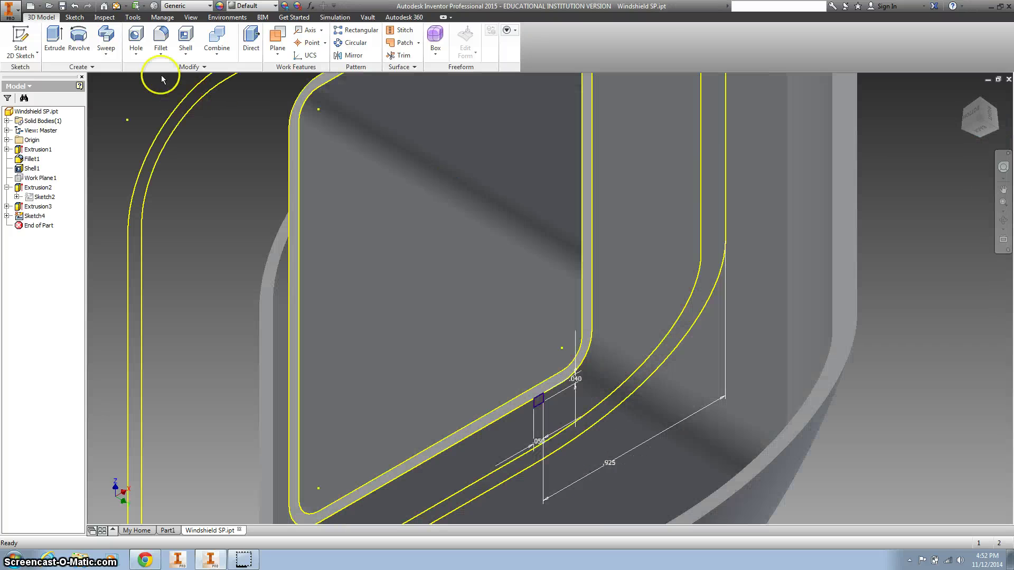
left_click(53, 37)
left_click(496, 411)
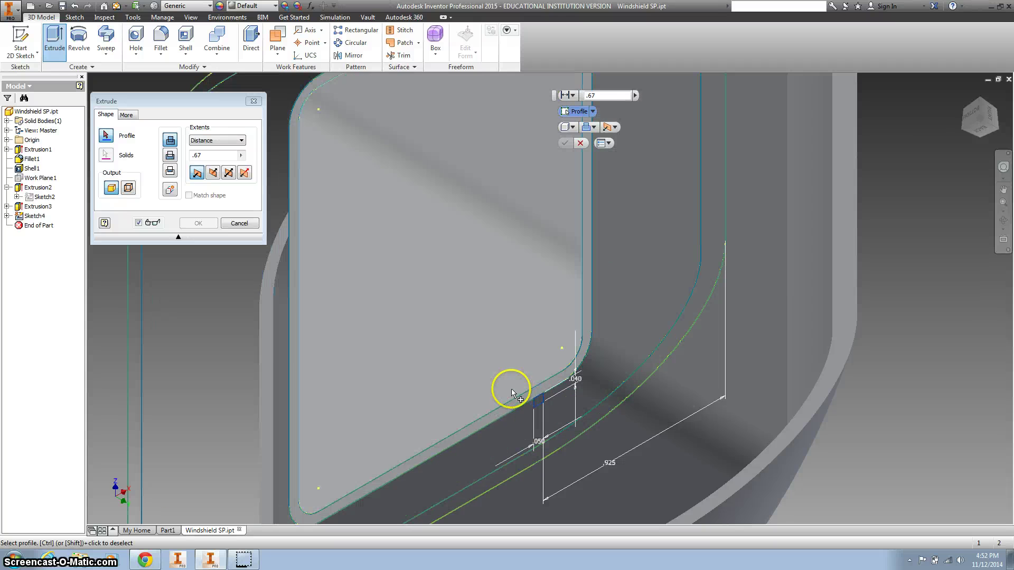
left_click(538, 404)
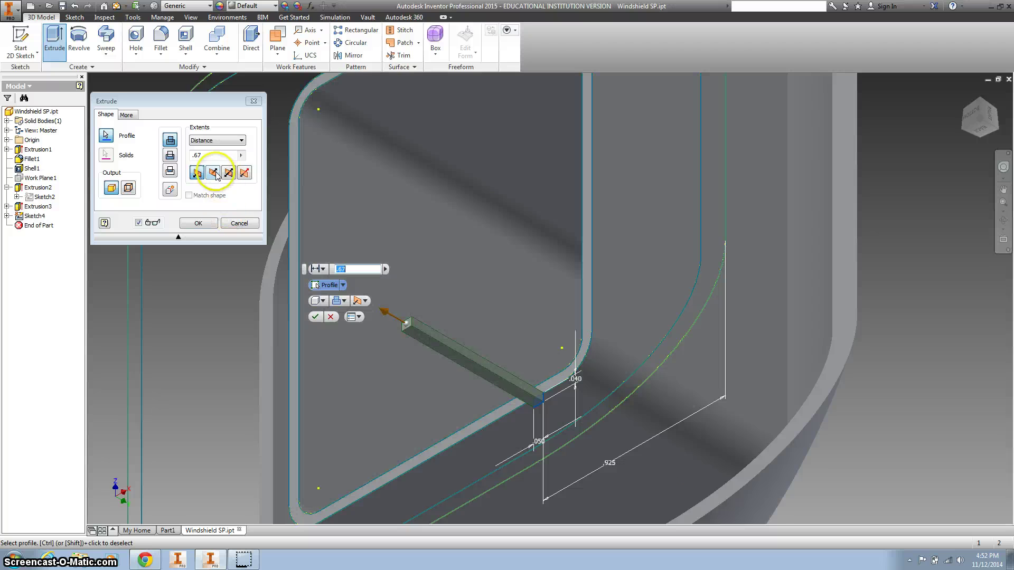
left_click(213, 172)
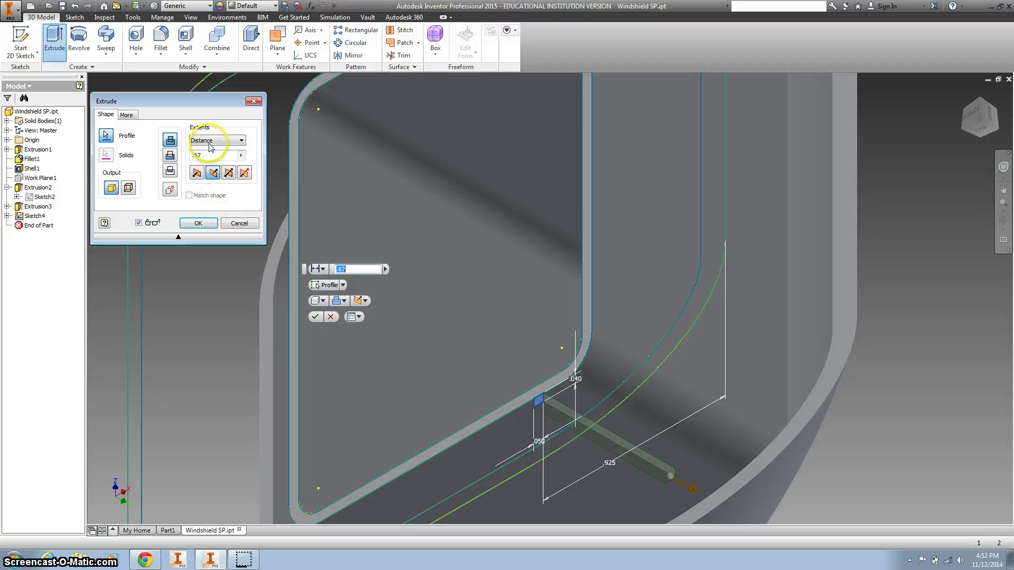
left_click(233, 140)
left_click(203, 157)
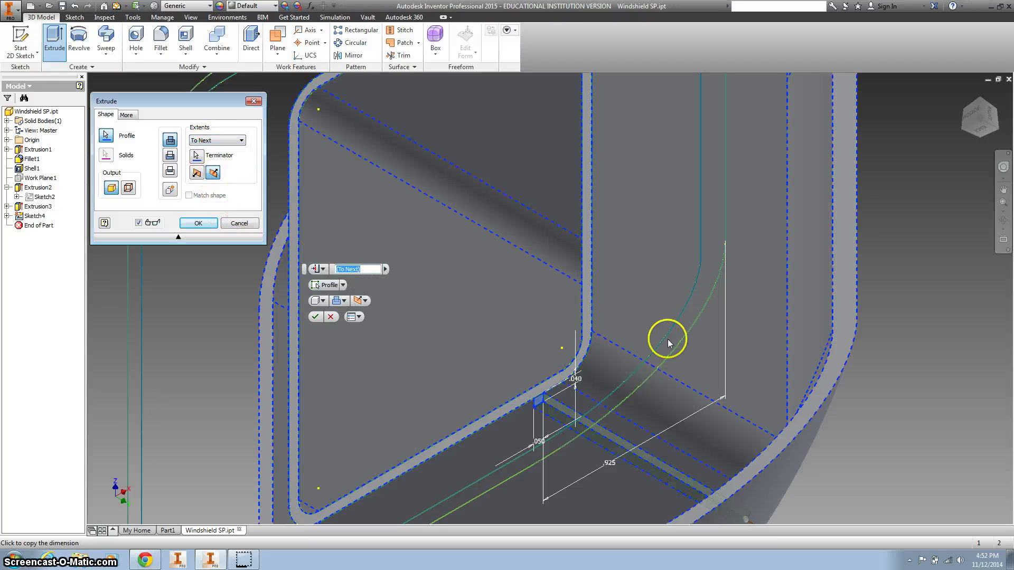
left_click(198, 223)
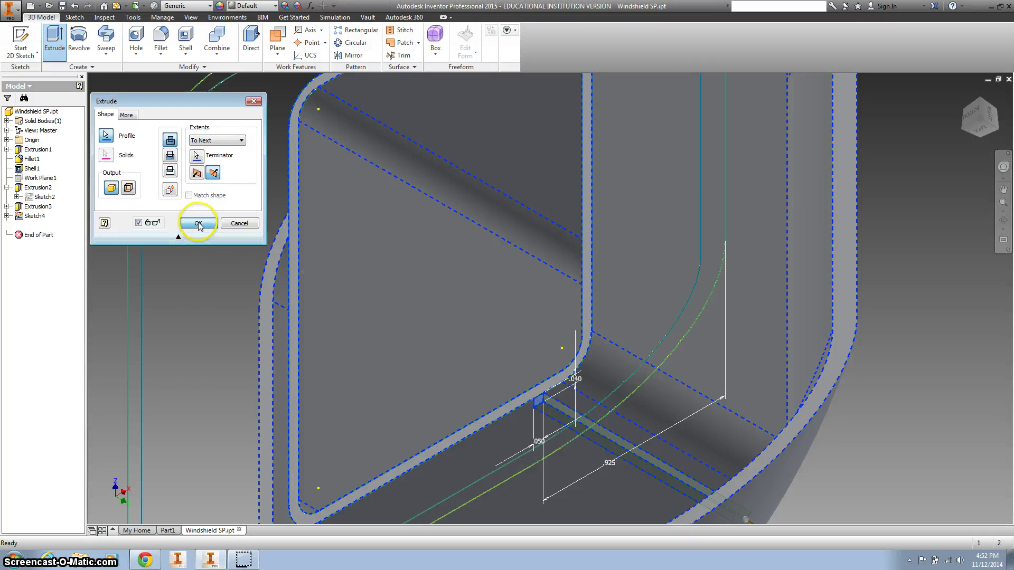
left_click(966, 130)
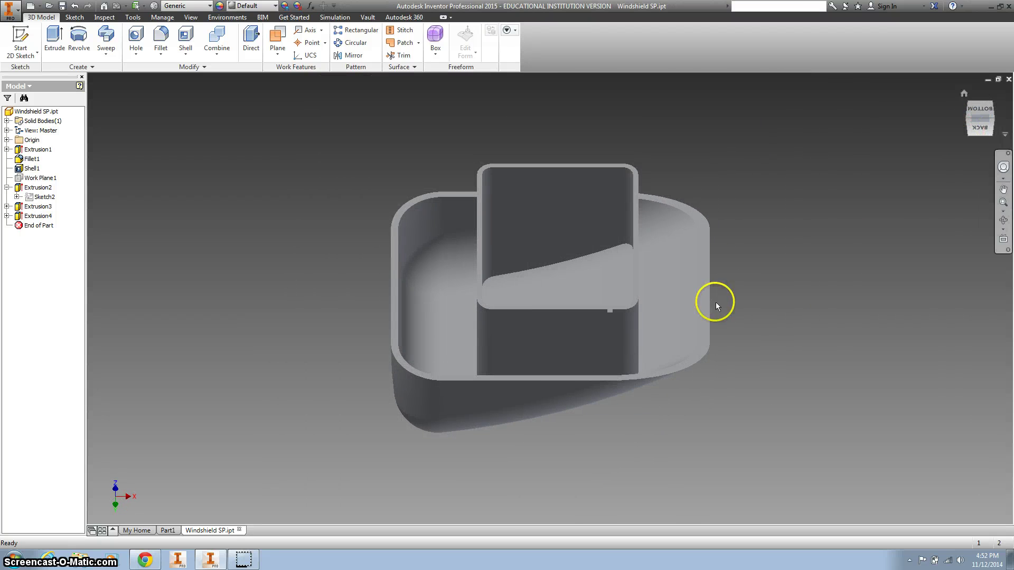
key("F4")
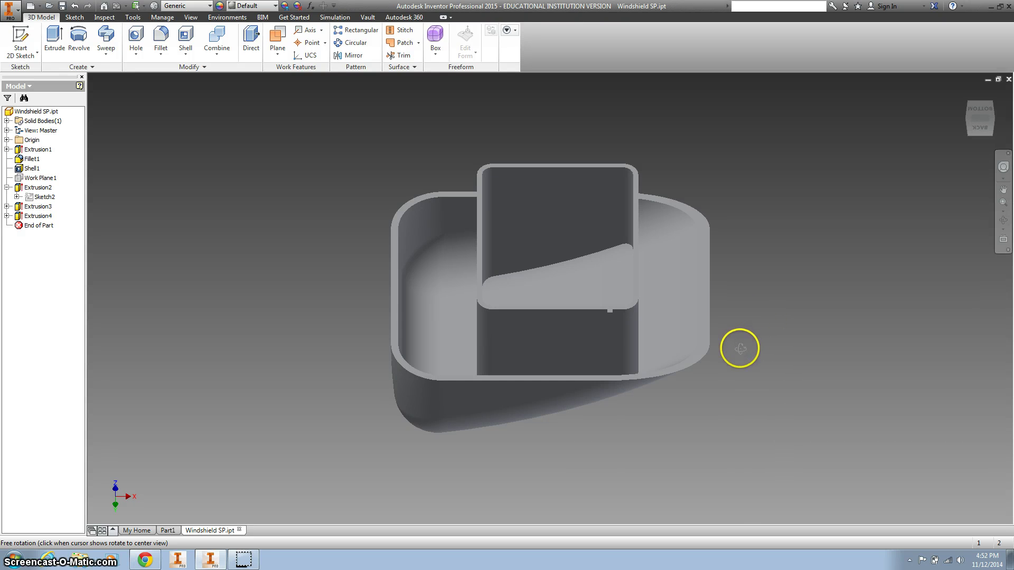
- Return to the angled home view and zoom in on the rib along the inner box wall
key("F2")
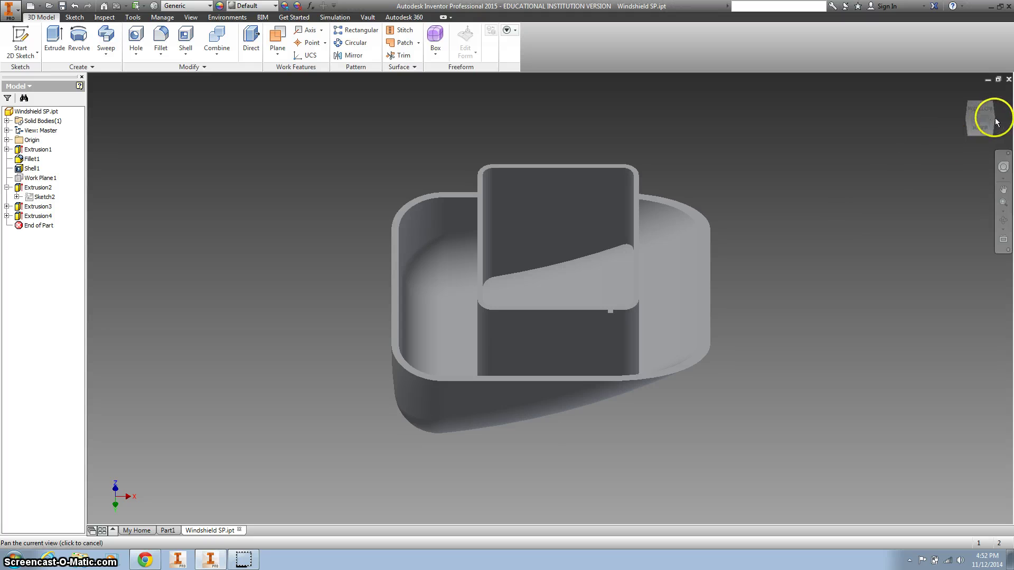
key("F5")
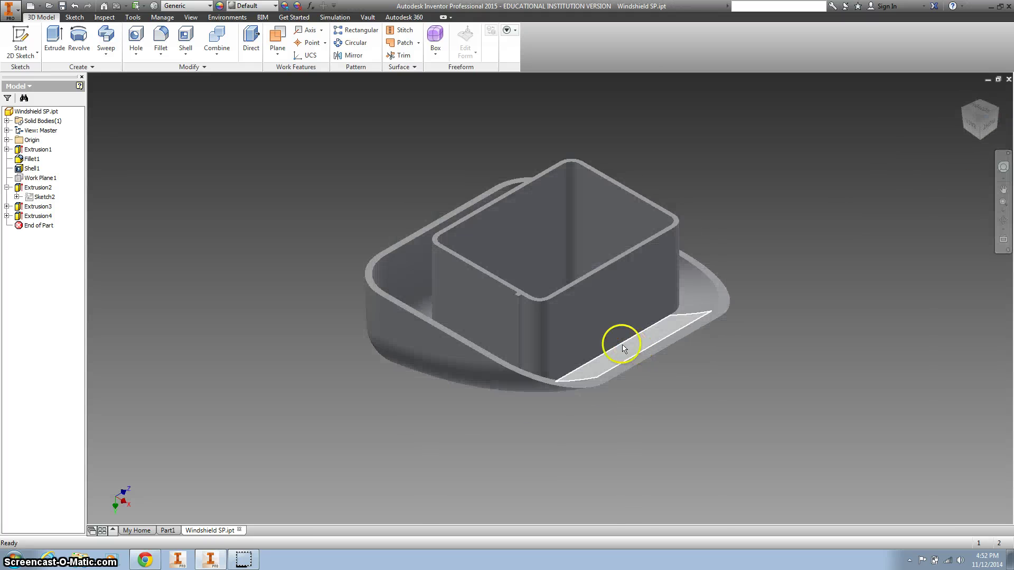
key("F6")
scroll(502, 328, "up", 5)
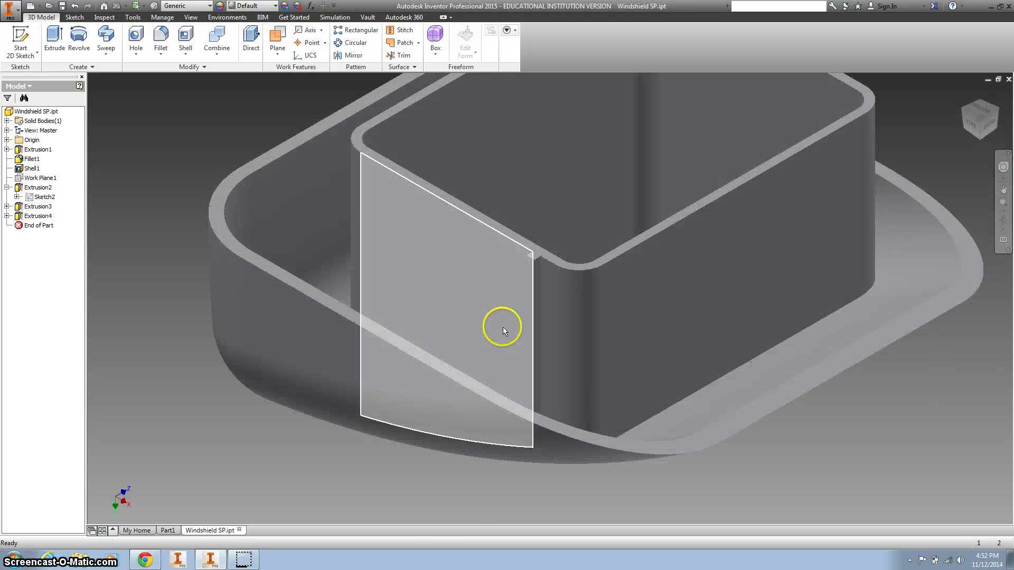
- Pattern the rib along the box's top edge in the reversed direction: 2 copies, .965 in spacing
left_click(351, 36)
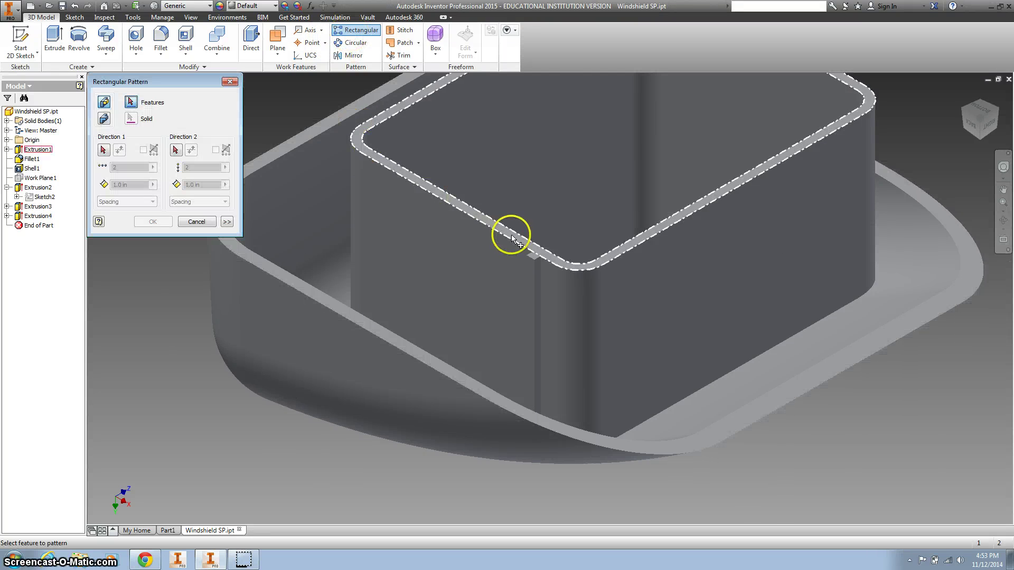
left_click(531, 259)
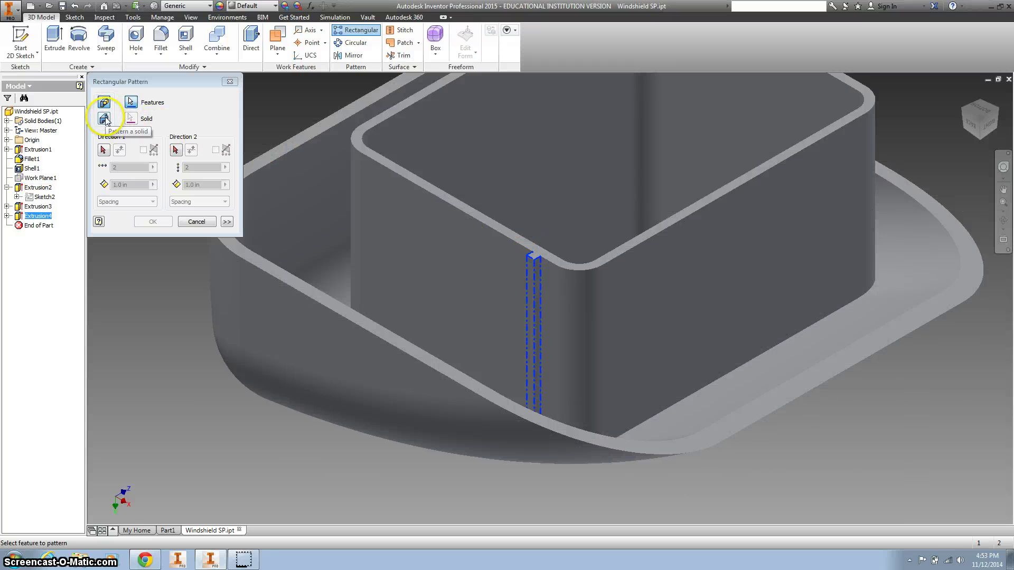
left_click(103, 150)
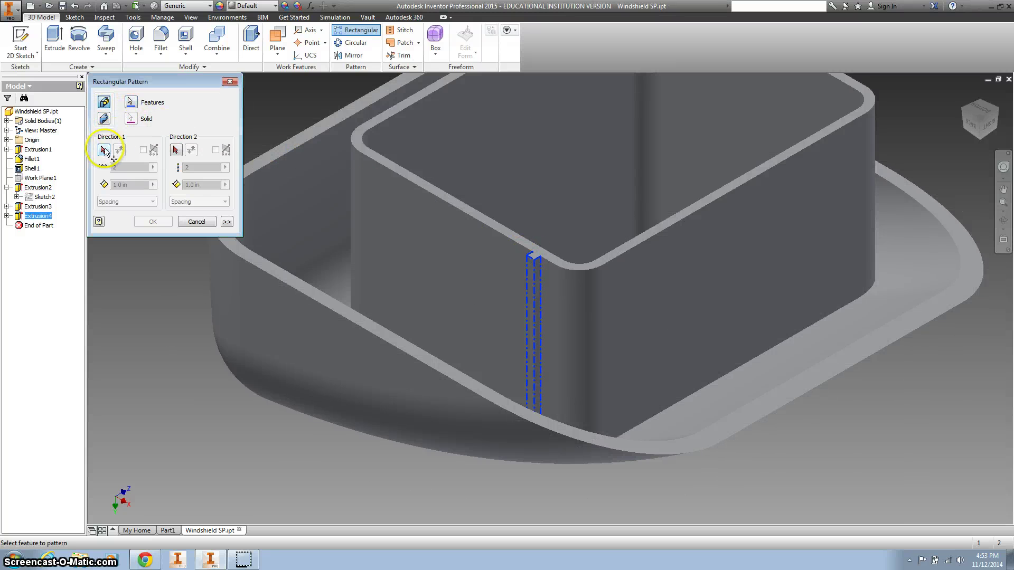
left_click(465, 215)
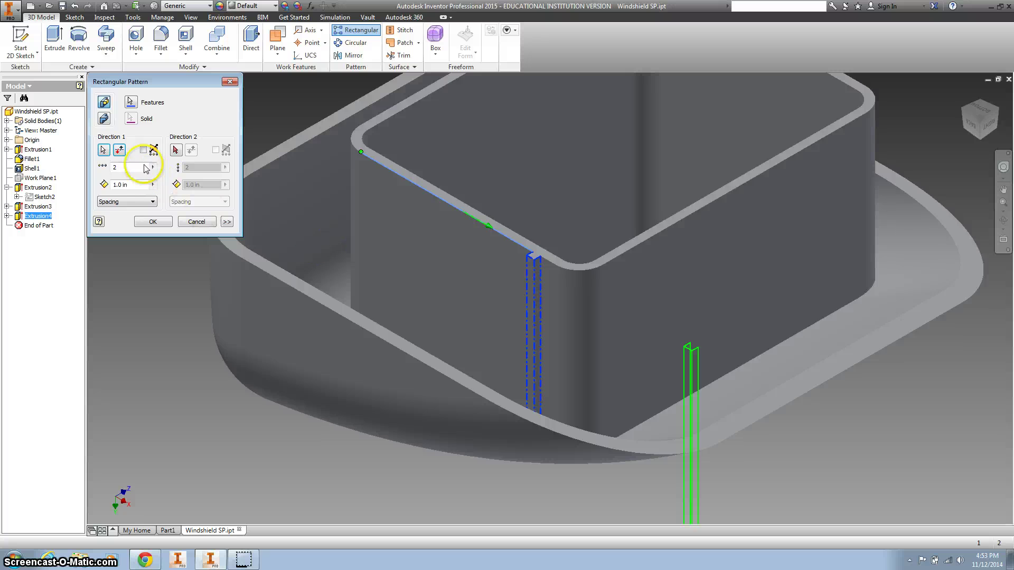
left_click(119, 150)
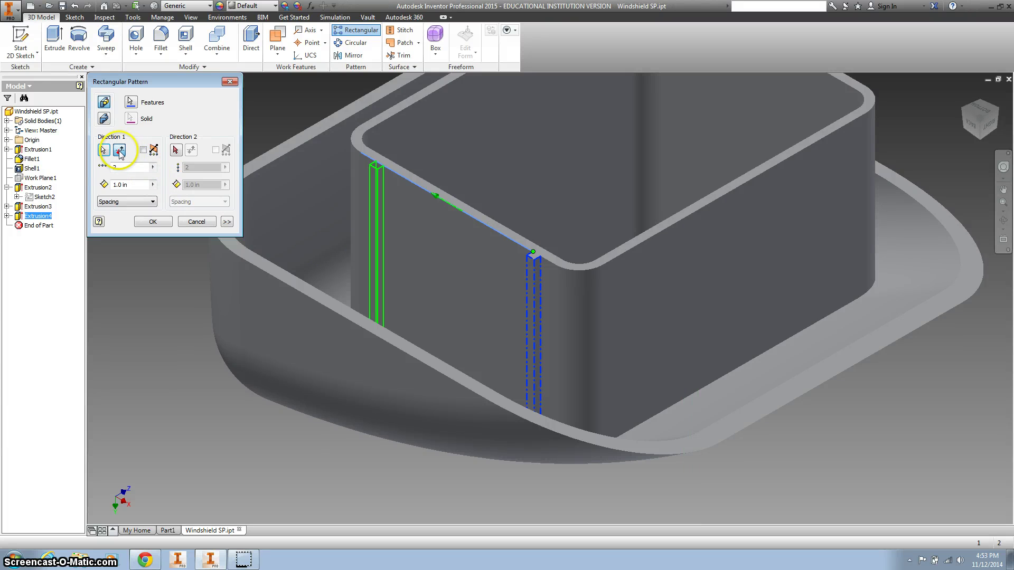
left_click(135, 185)
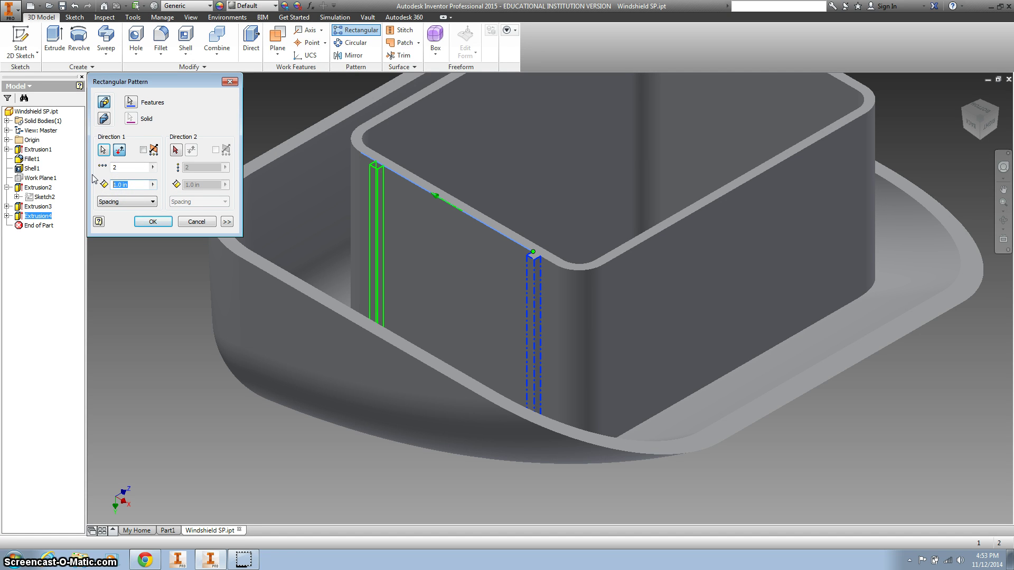
type(".965")
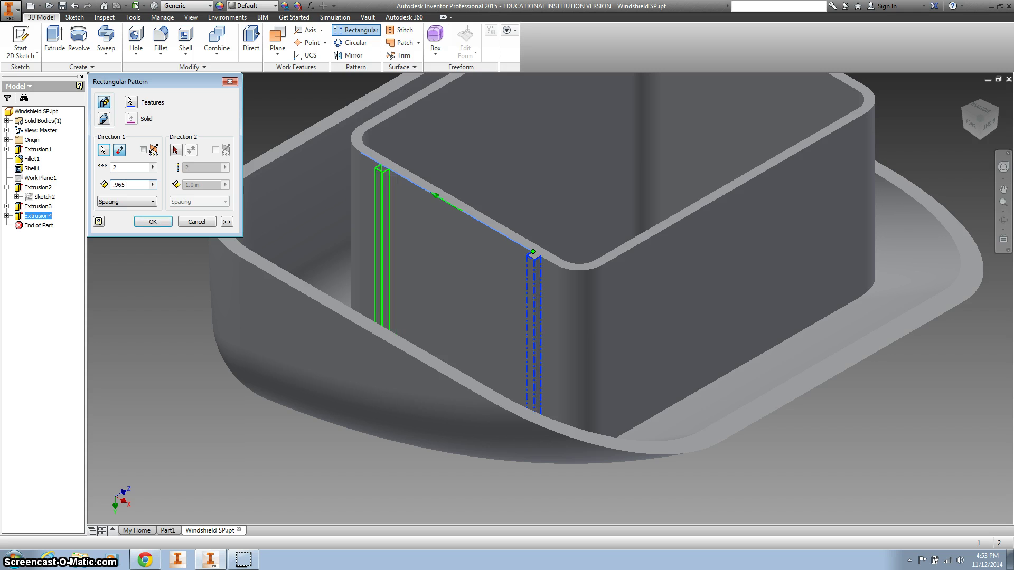
left_click(153, 221)
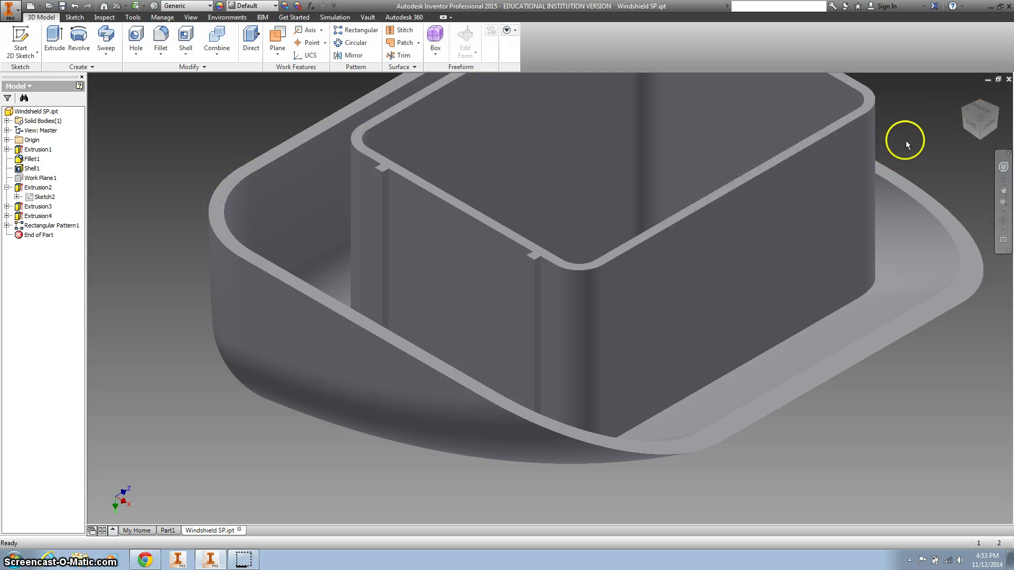
- Create a midplane work plane between the inner box's two opposite wall faces
left_click_drag(904, 153, 866, 261)
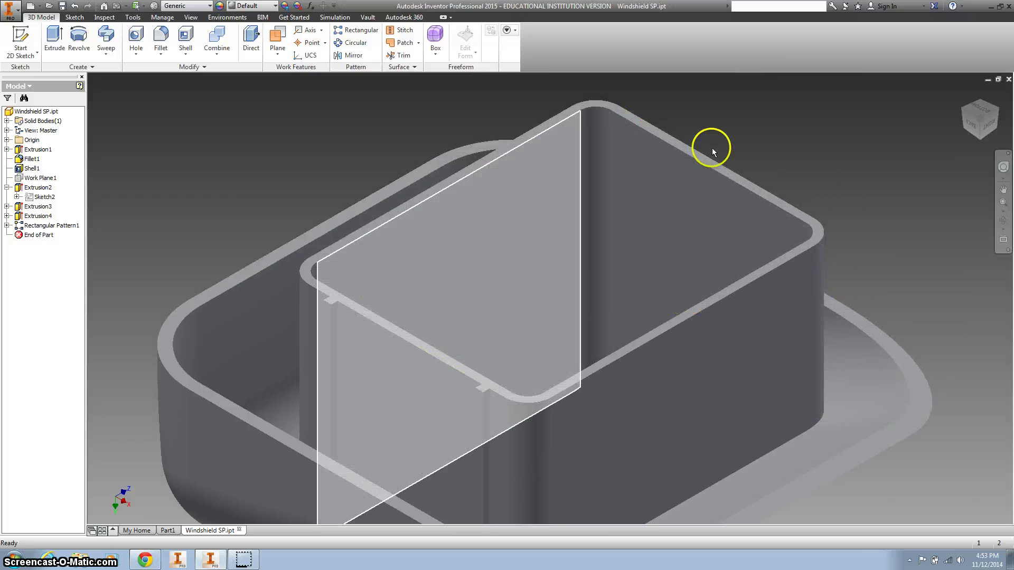
left_click(276, 56)
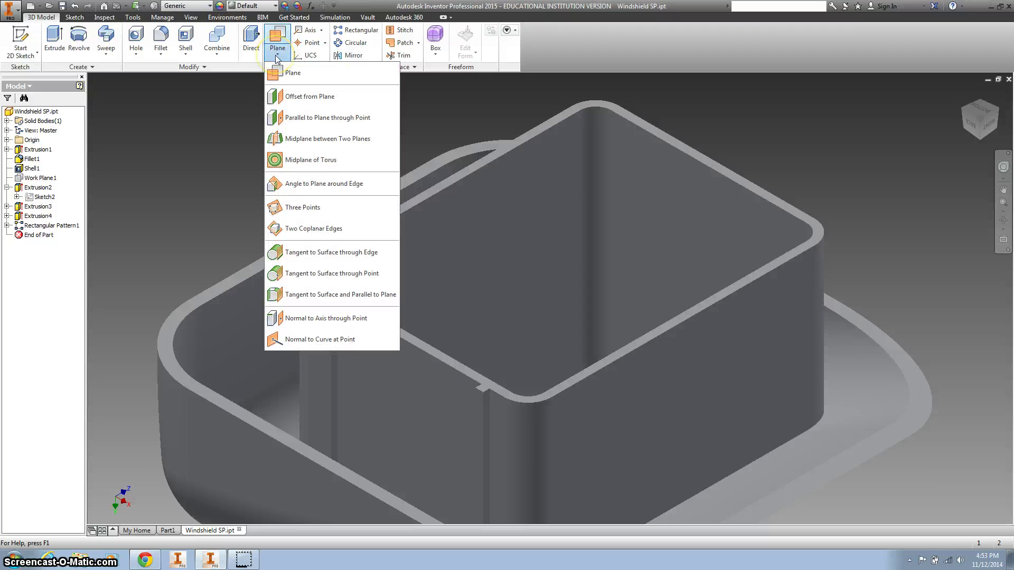
left_click(302, 140)
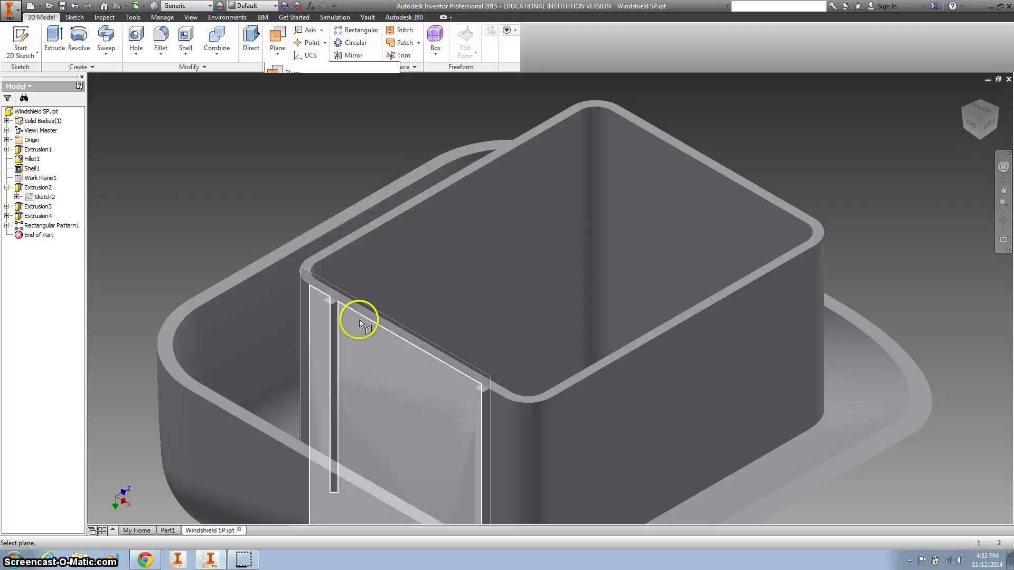
left_click(380, 347)
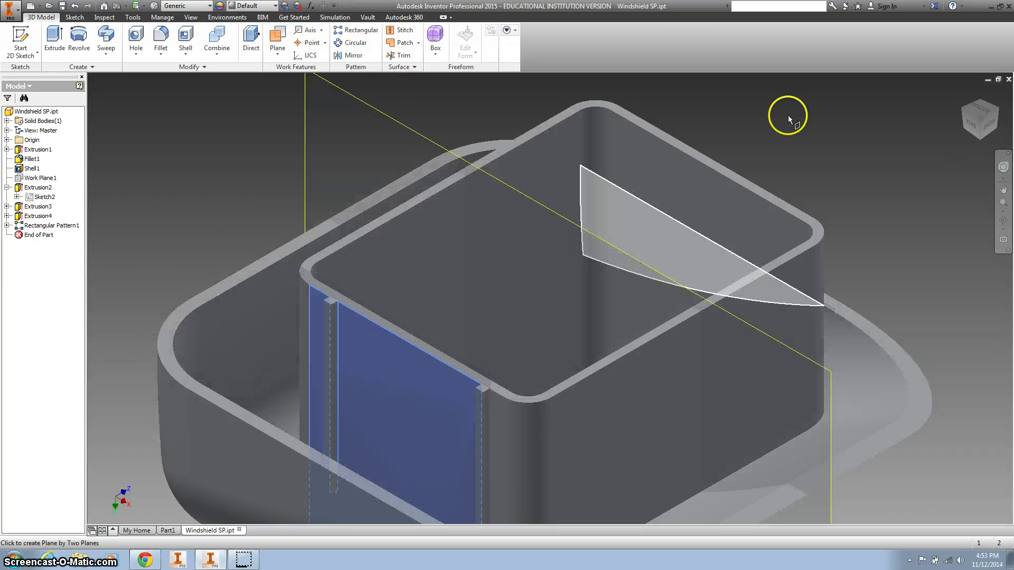
left_click(998, 112)
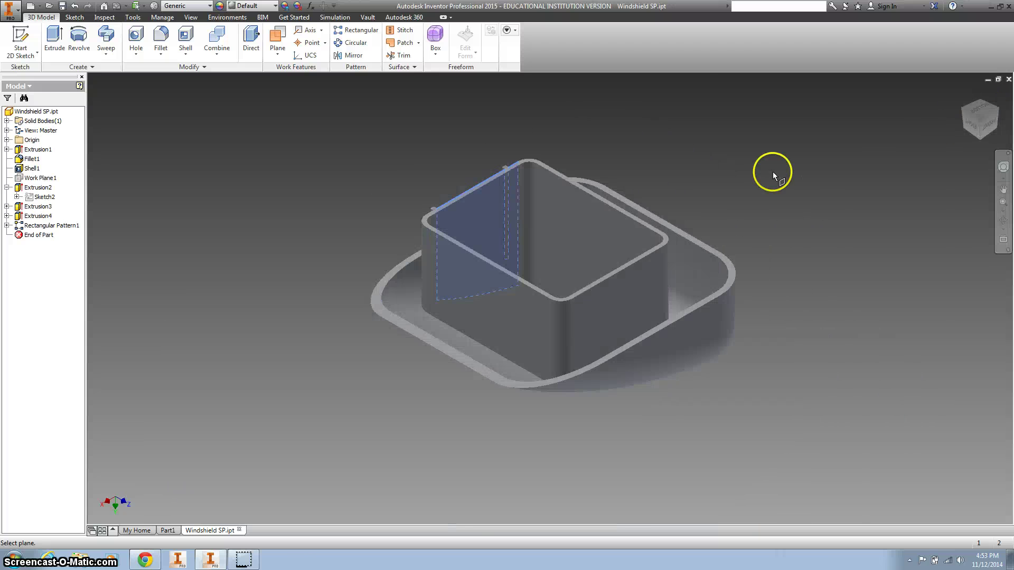
left_click(622, 279)
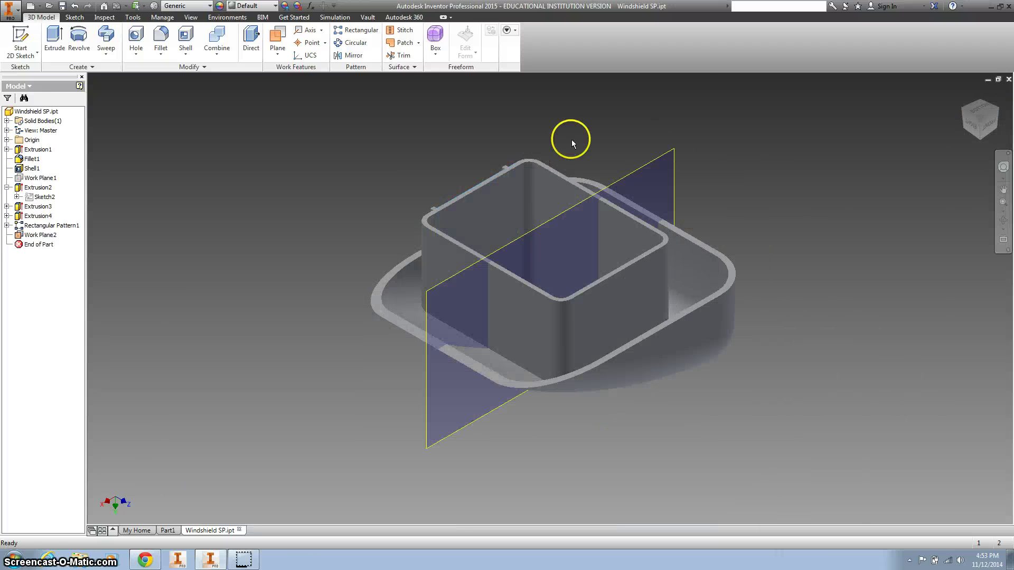
left_click(966, 113)
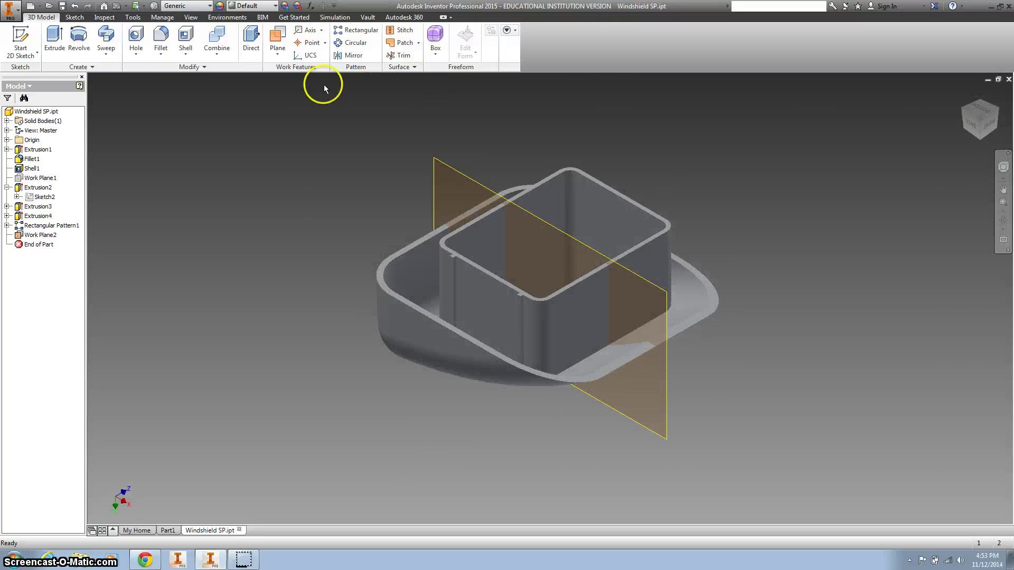
- Mirror Extrusion4 and Rectangular Pattern1 across Work Plane2 onto the opposite wall
left_click(344, 56)
left_click(452, 269)
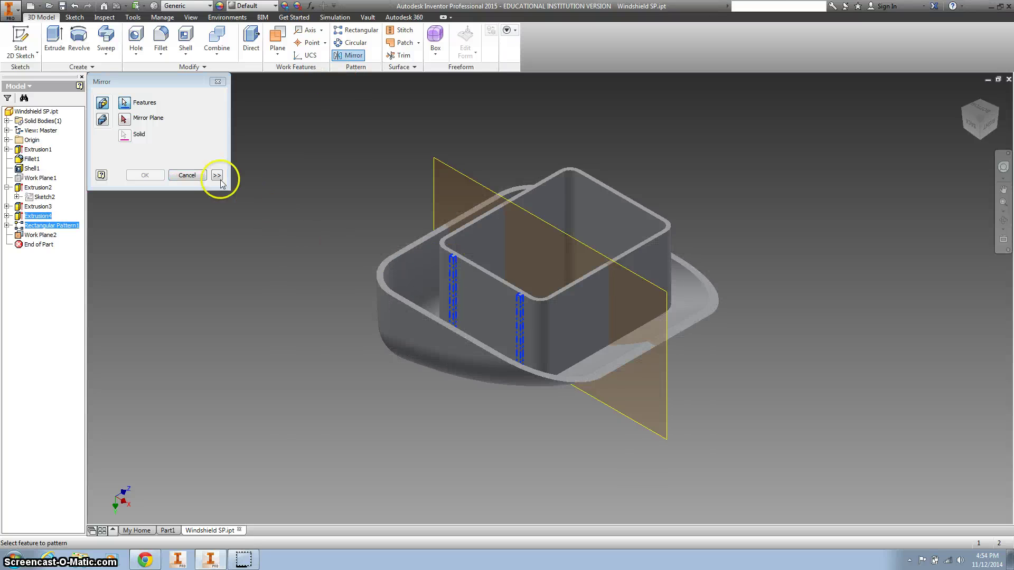
left_click(124, 118)
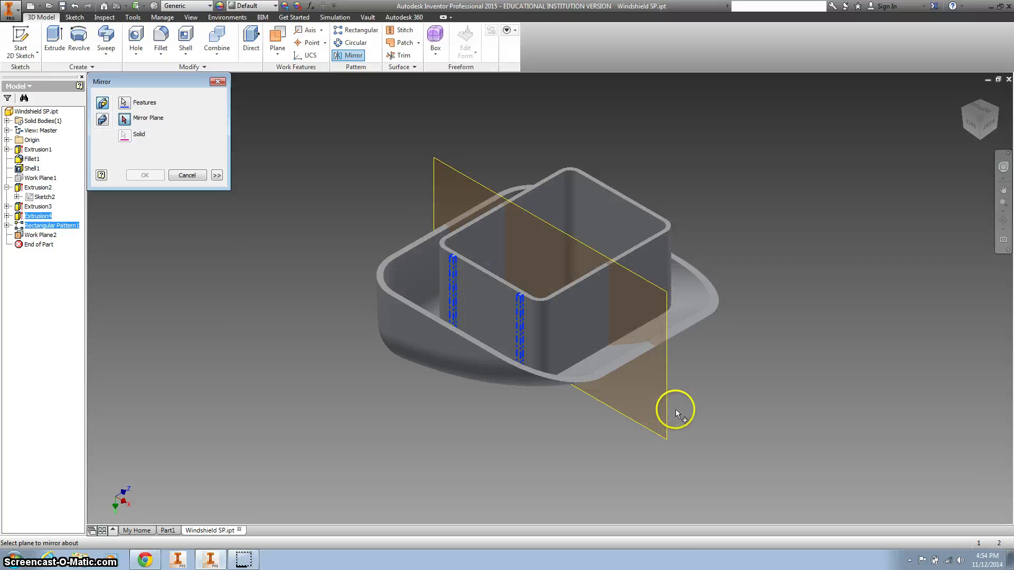
left_click(666, 394)
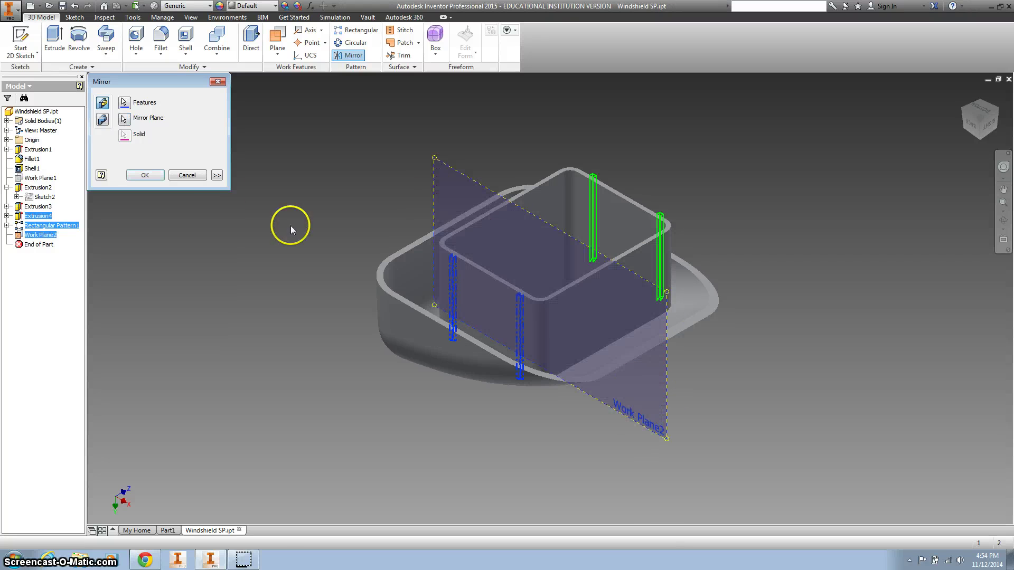
left_click(155, 178)
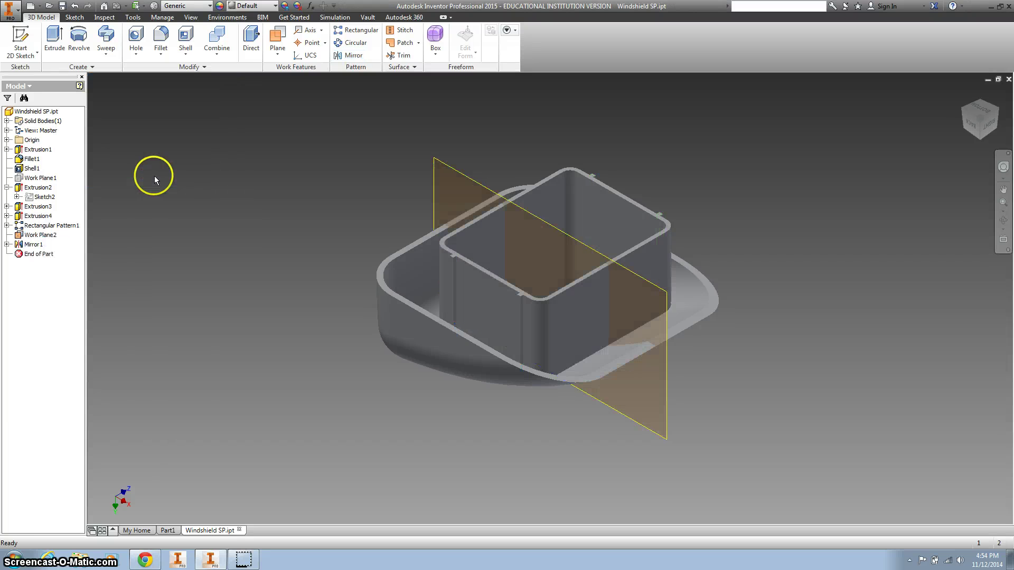
- Turn off visibility of Work Plane2 from its browser context menu
left_click(36, 234)
right_click(35, 234)
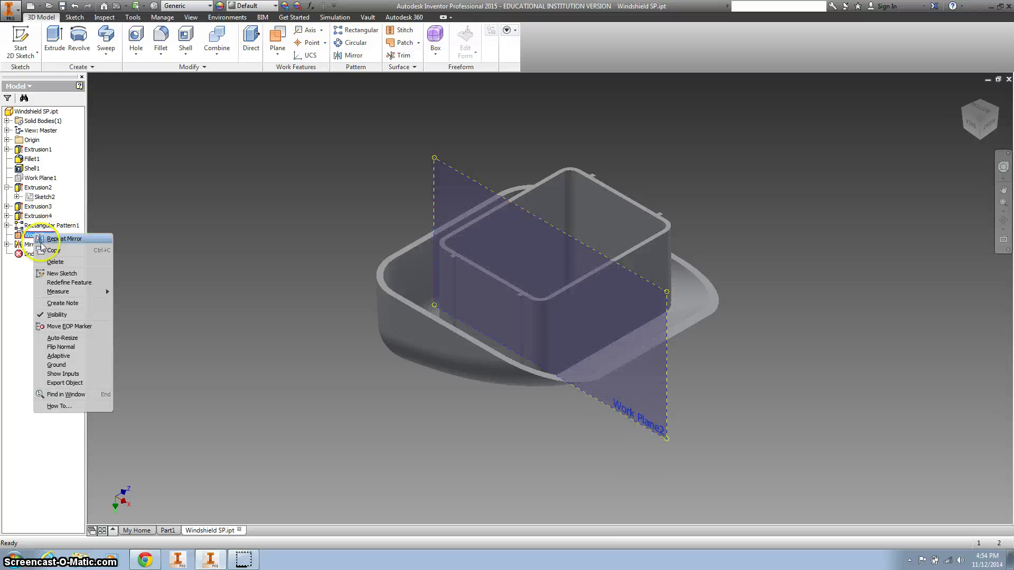
left_click(69, 314)
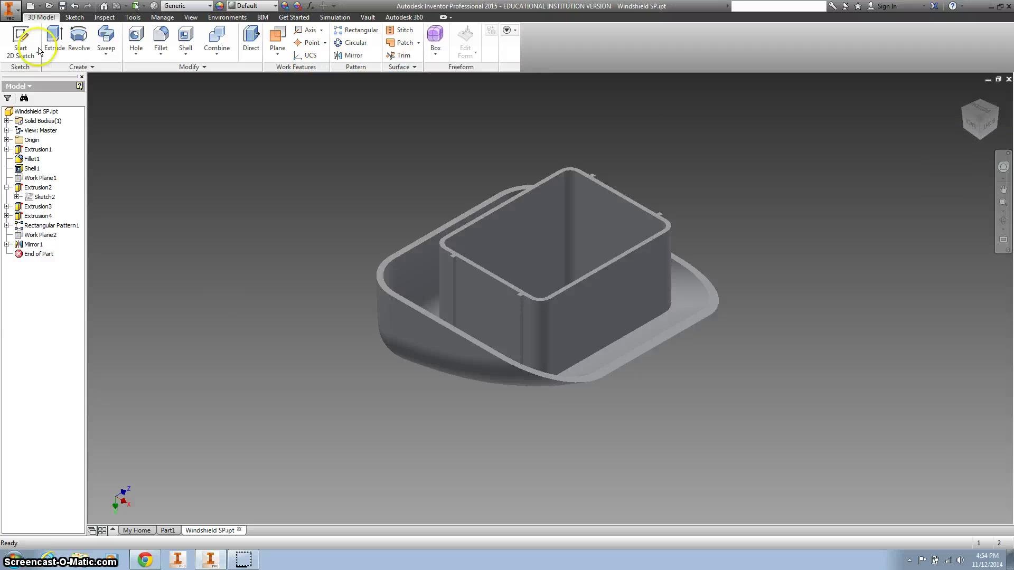
- Show the Save As options, including Save Copy As and Pack and Go, in the application menu
left_click(14, 13)
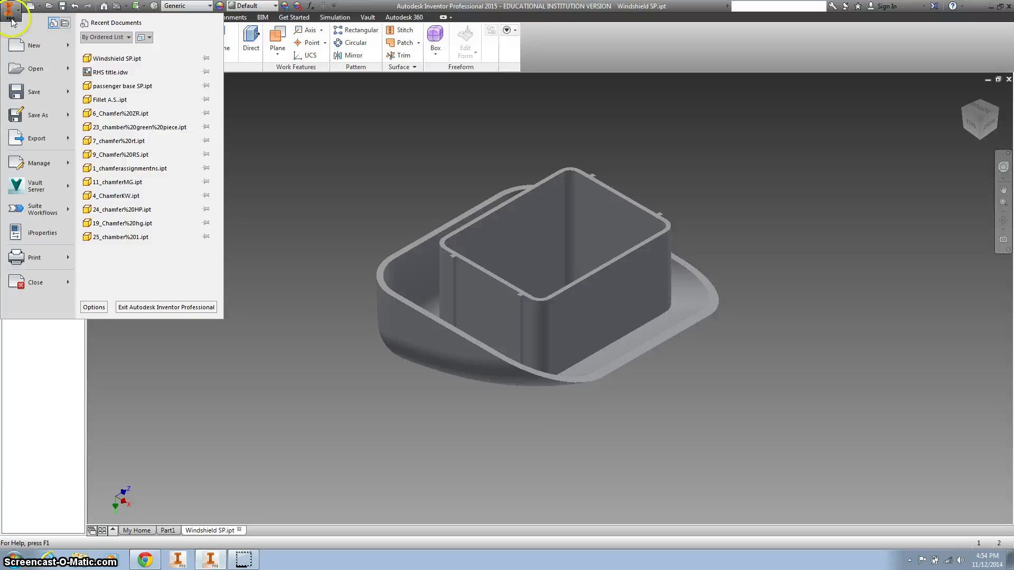
left_click(31, 116)
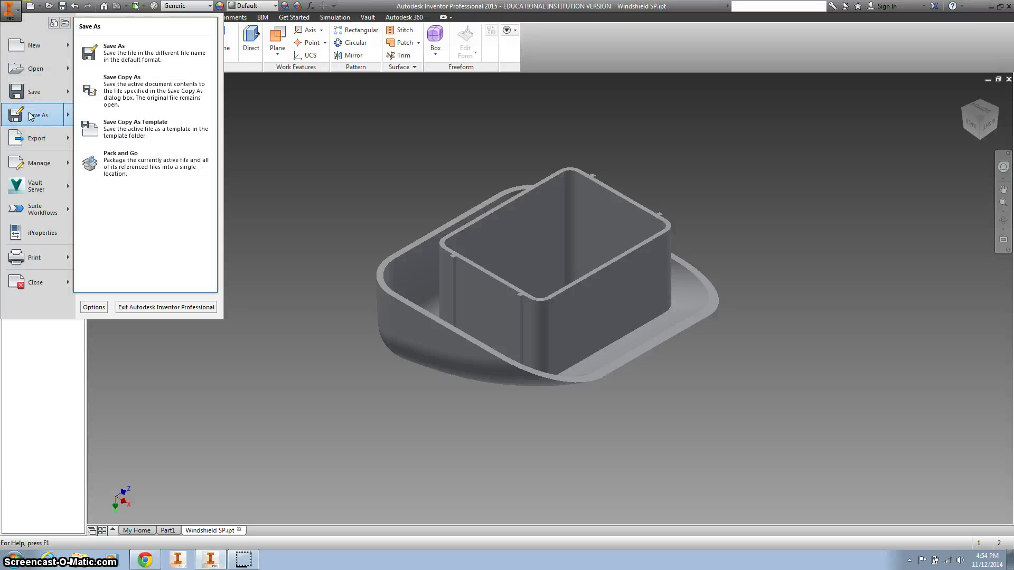